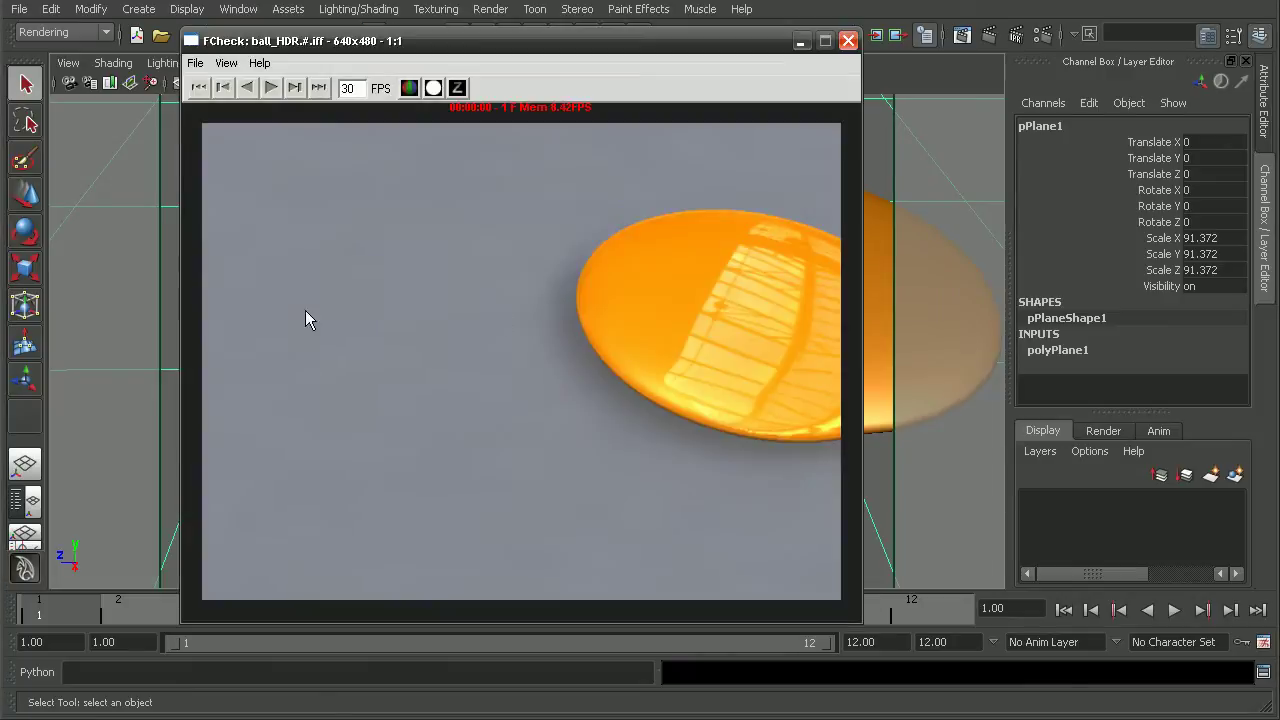
Scrub the ball_HDR frames forward and back to frame 1 in FCheck, then close it
drag(647, 352, 484, 430)
drag(411, 467, 543, 237)
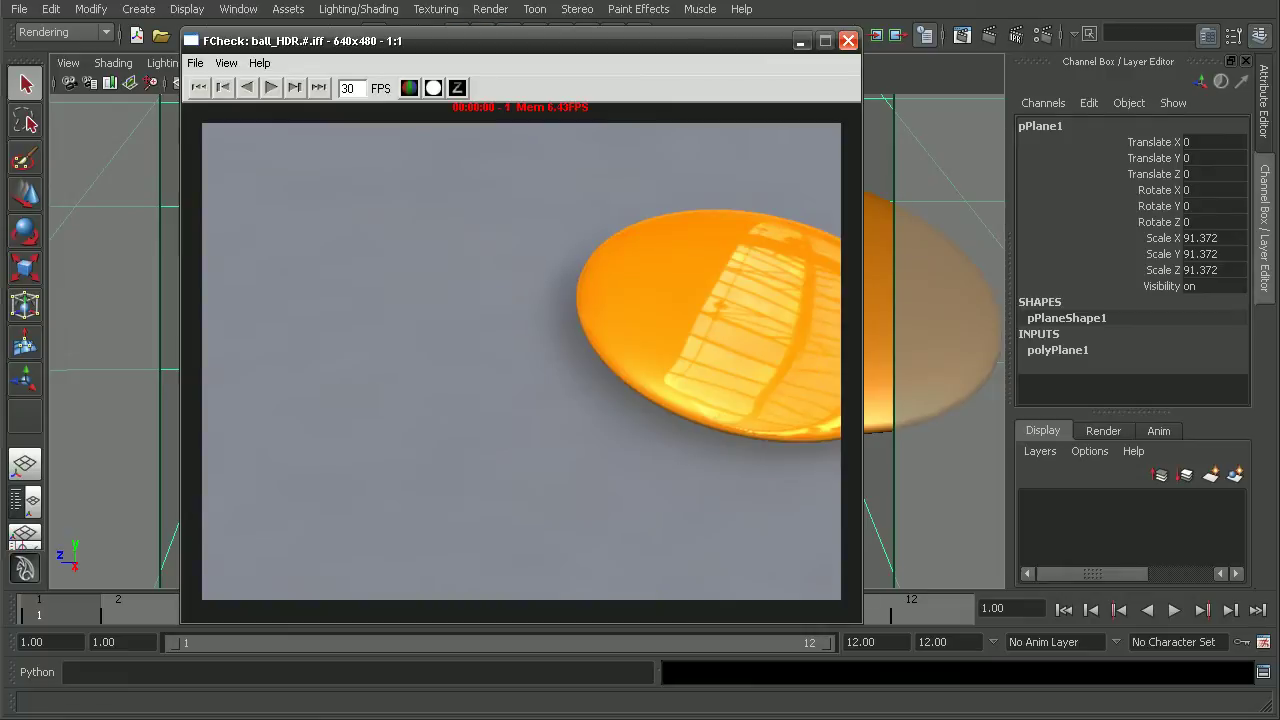
click(848, 40)
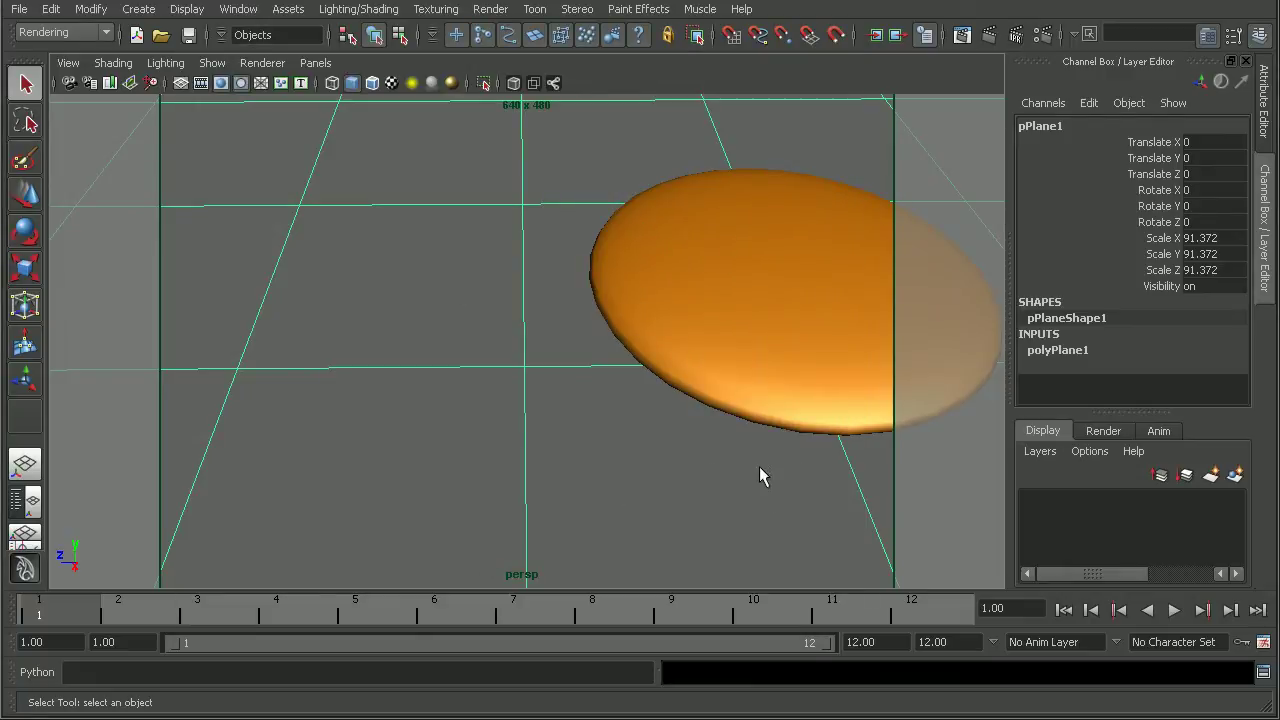
In mental ray Render Settings, change the Final Gathering Accuracy from 100 to 400
click(1042, 36)
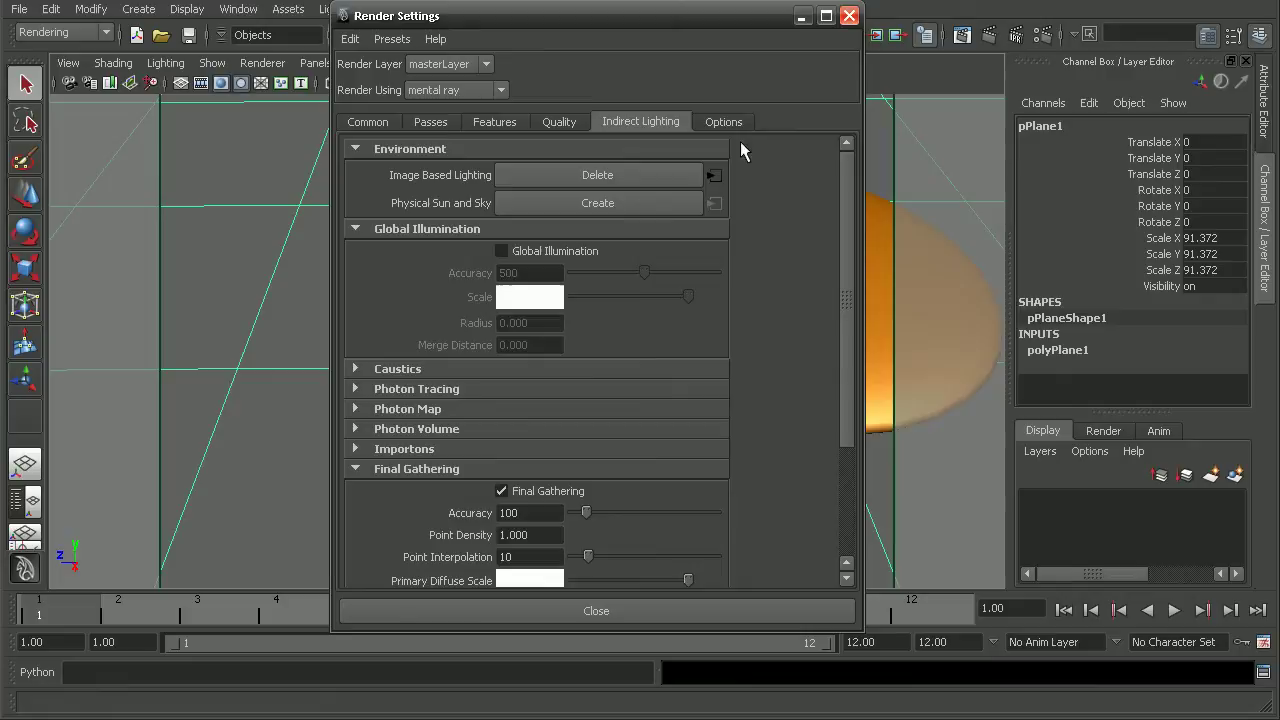
drag(847, 190, 850, 287)
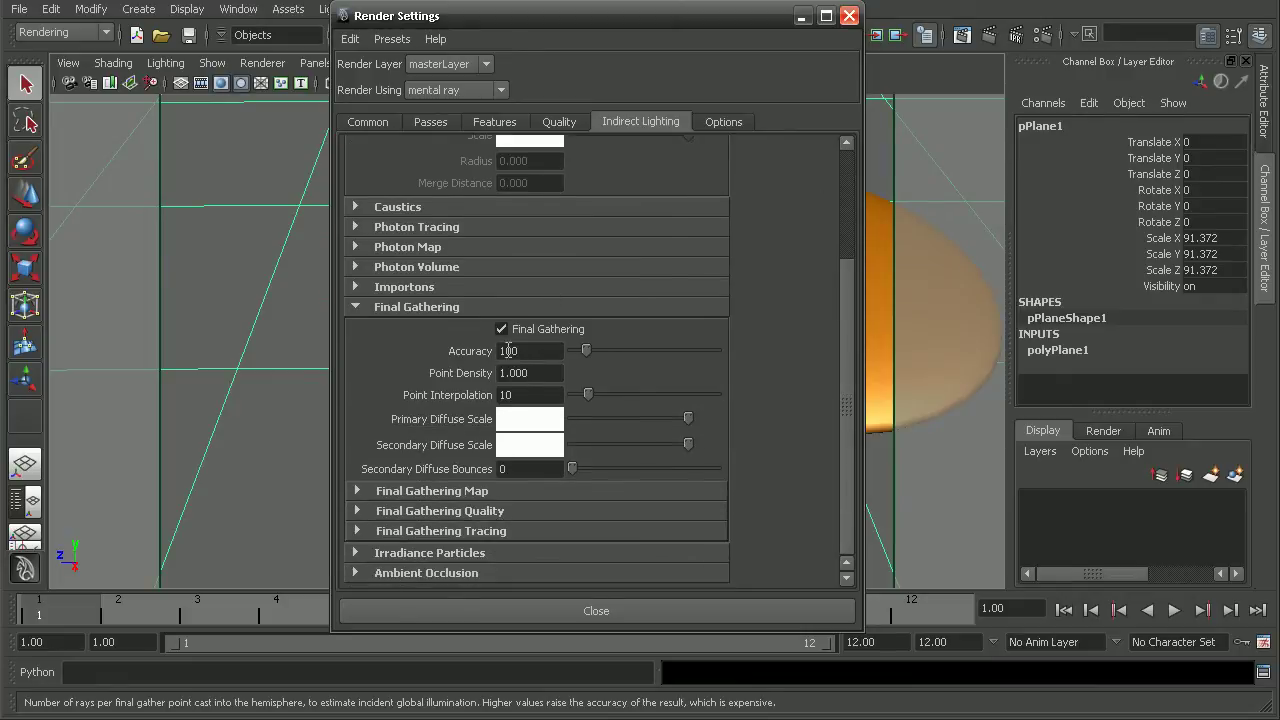
drag(530, 351, 496, 362)
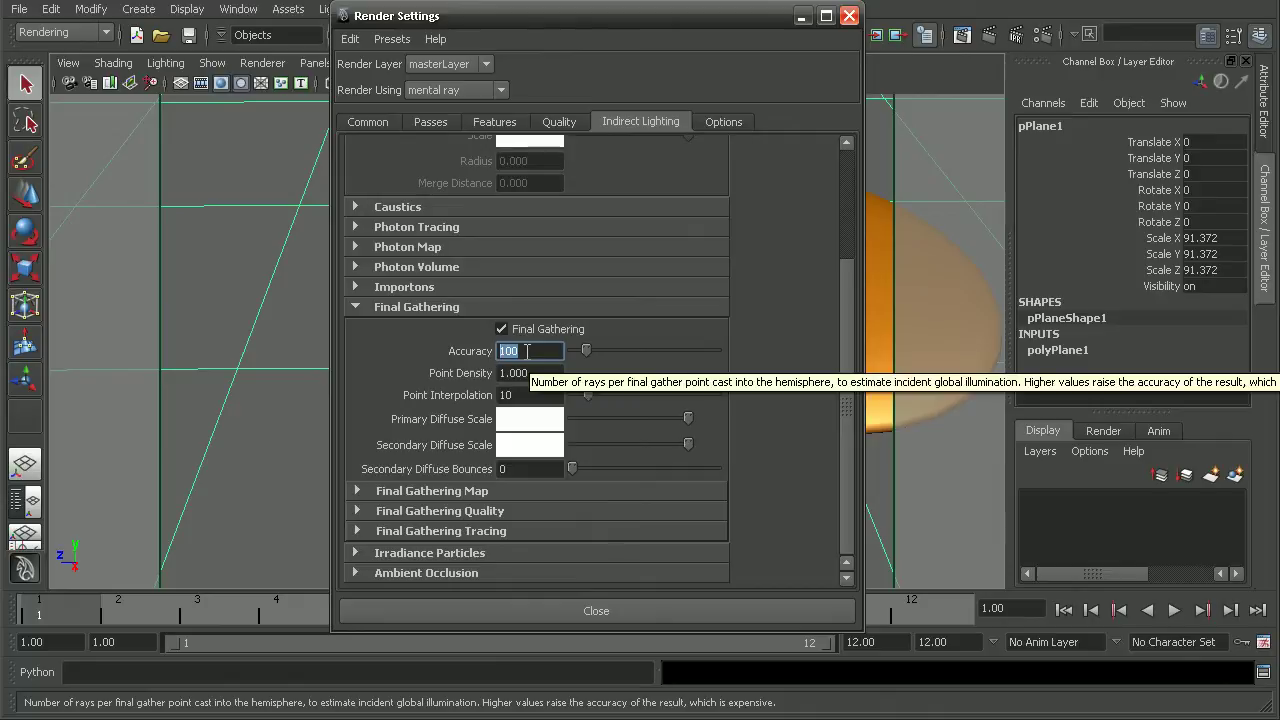
text(4)
key(Return)
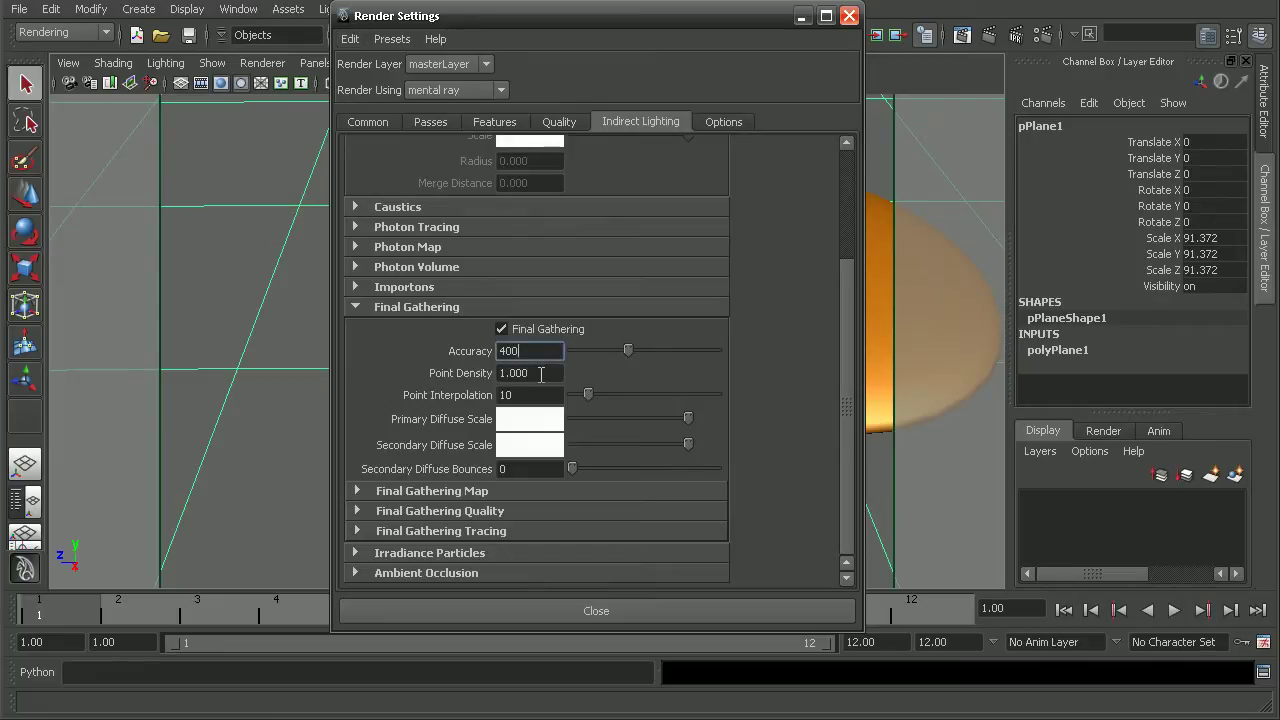
Set final gathering Point Interpolation to 20
click(450, 398)
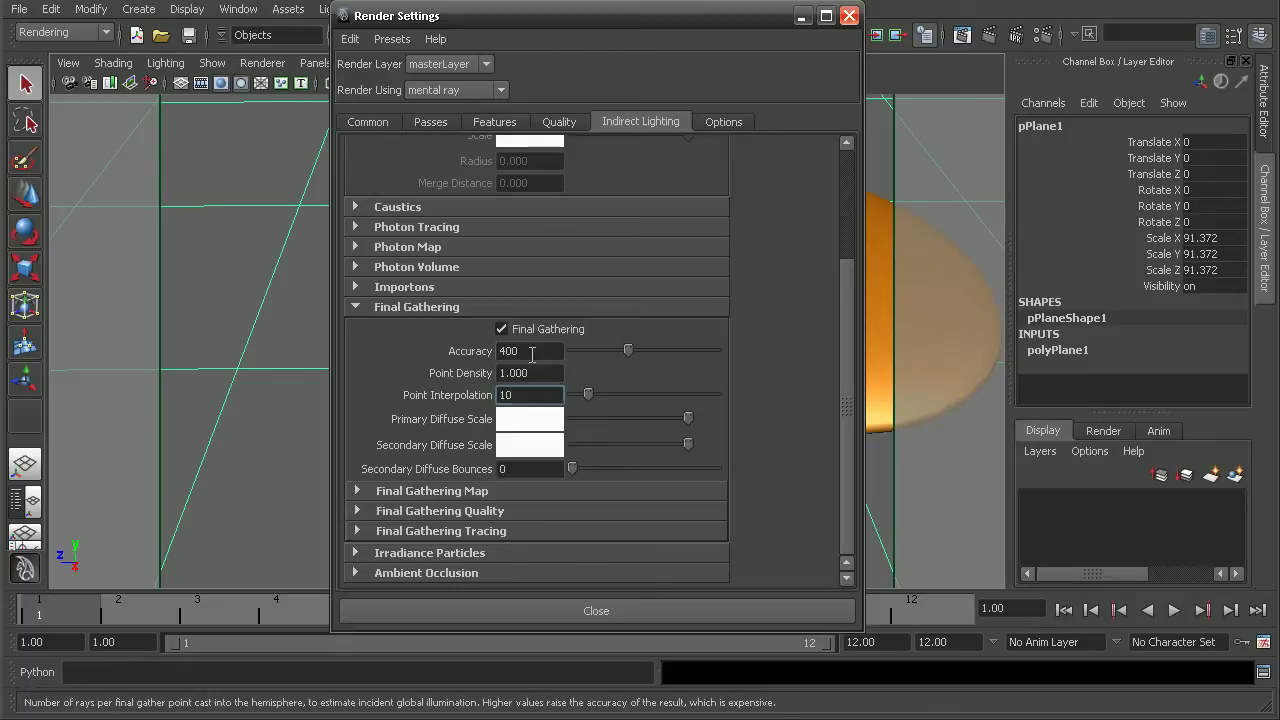
click(447, 350)
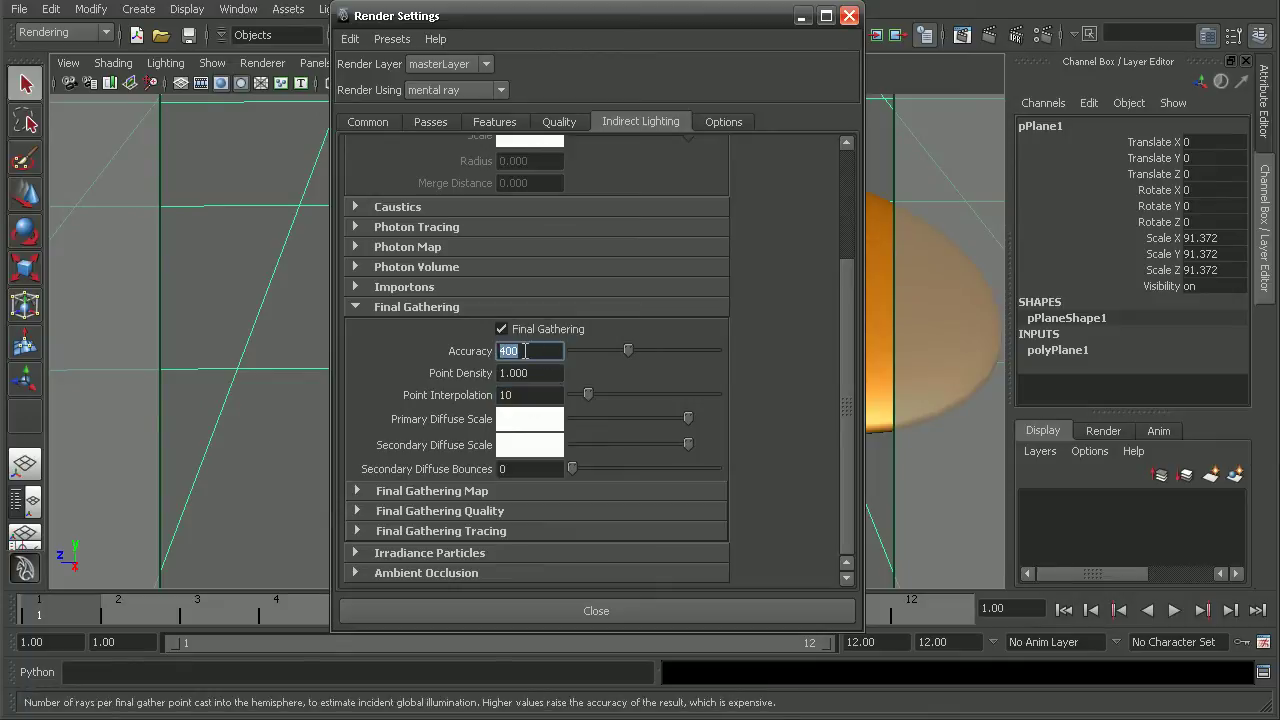
click(532, 395)
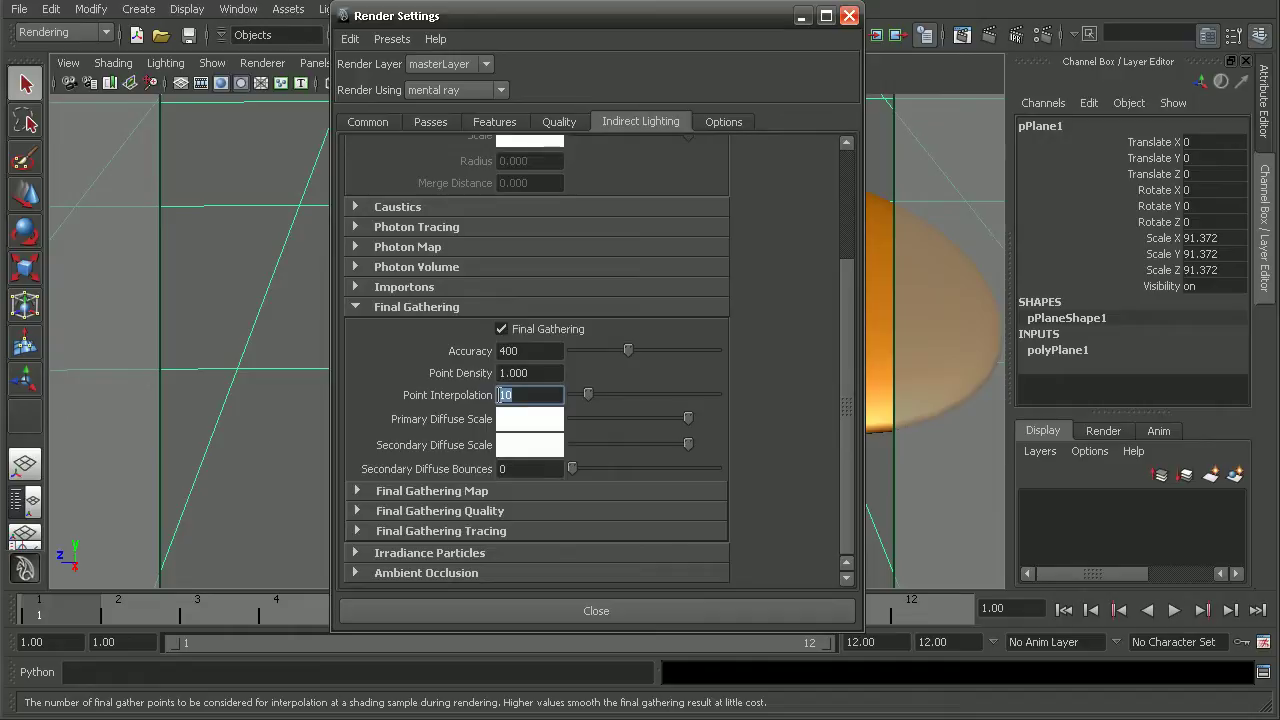
text(20)
key(Return)
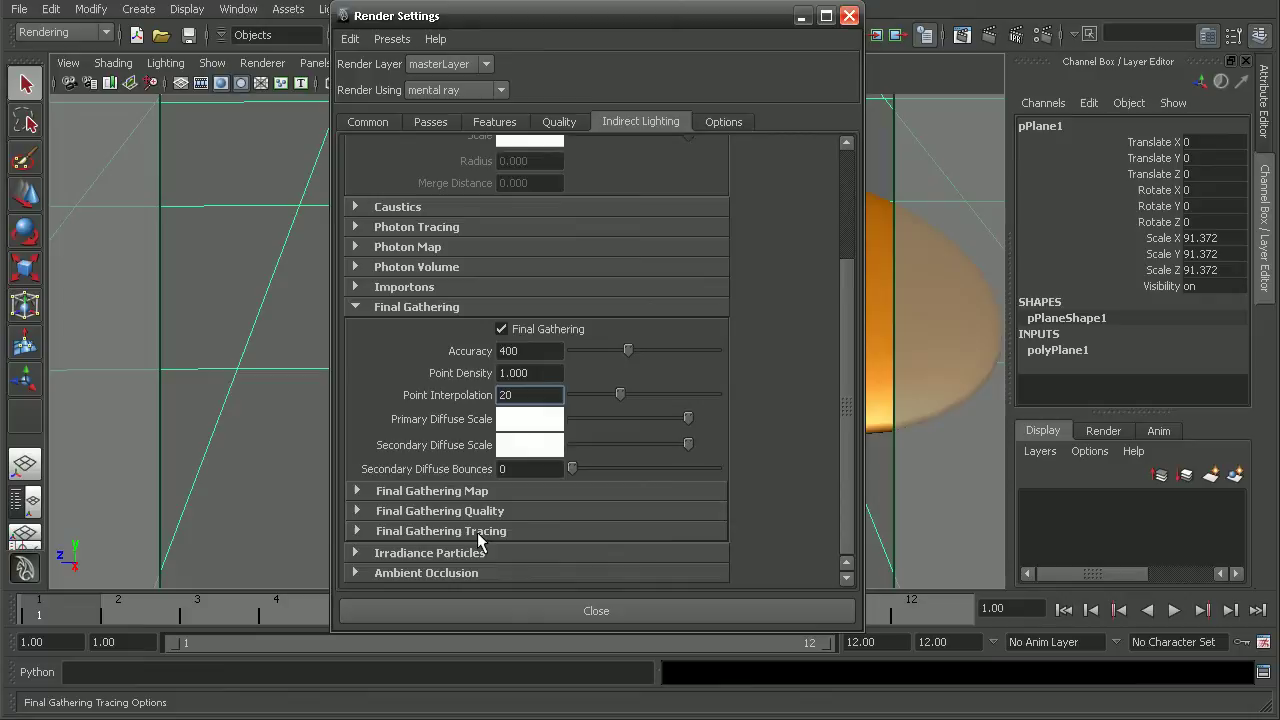
Under Final Gathering Tracing, set Final Gather Mode to Optimize for Animations and close Render Settings
click(420, 531)
scroll(833, 376, down, 3)
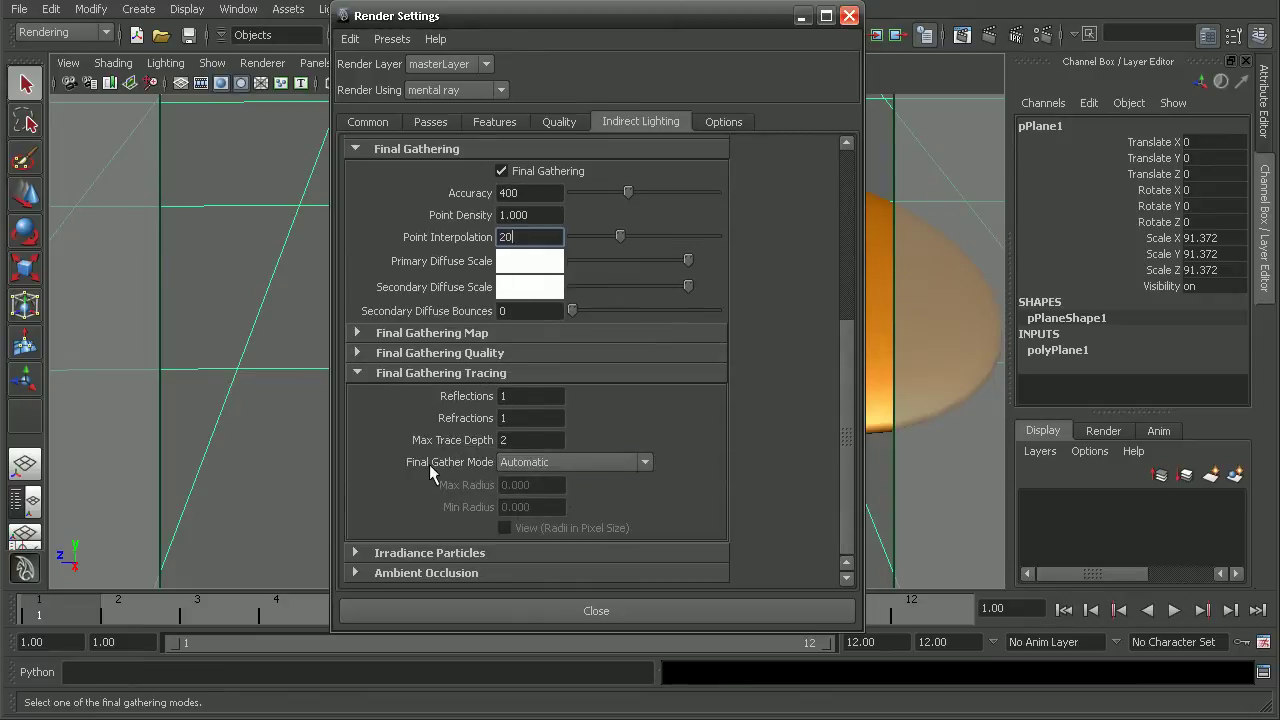
click(563, 461)
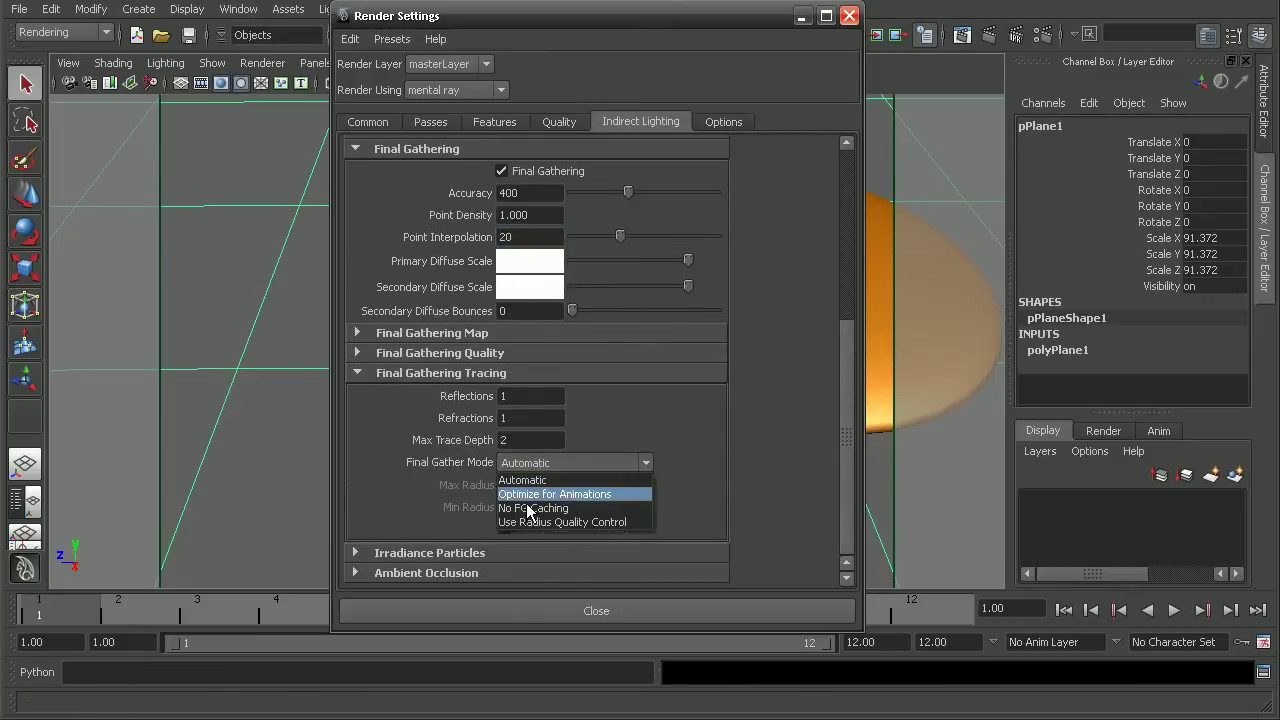
click(552, 492)
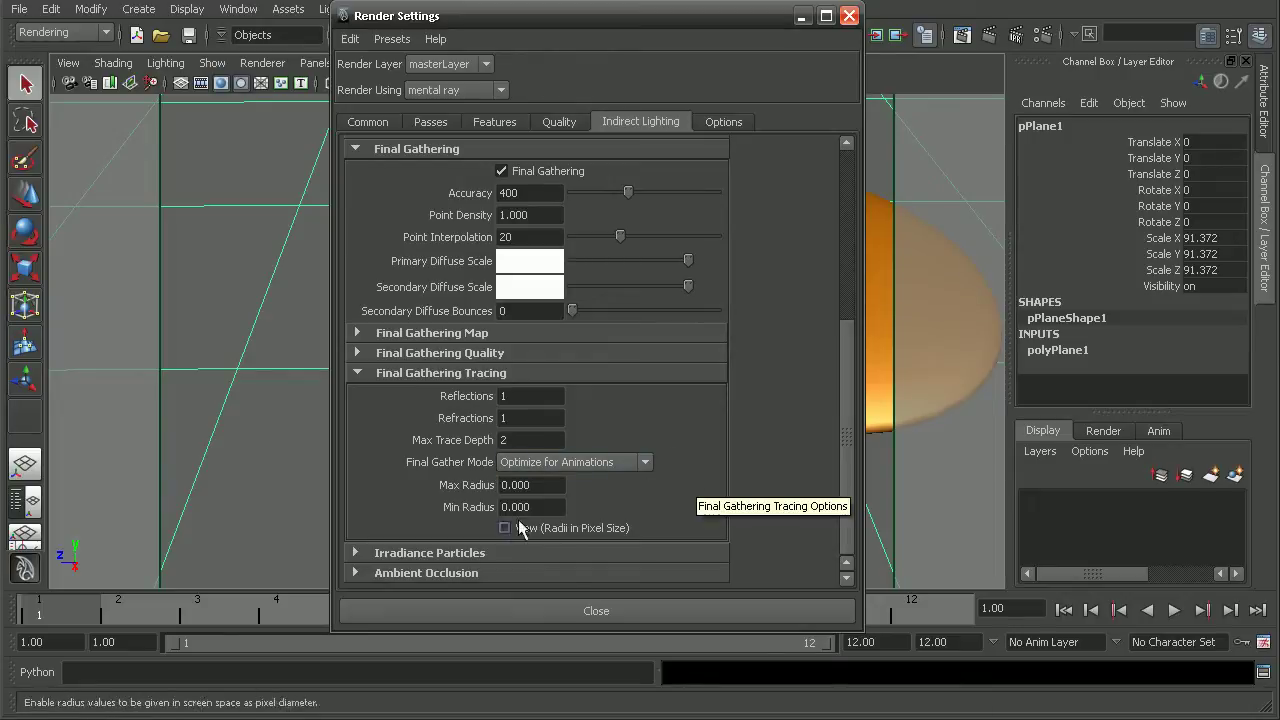
click(619, 612)
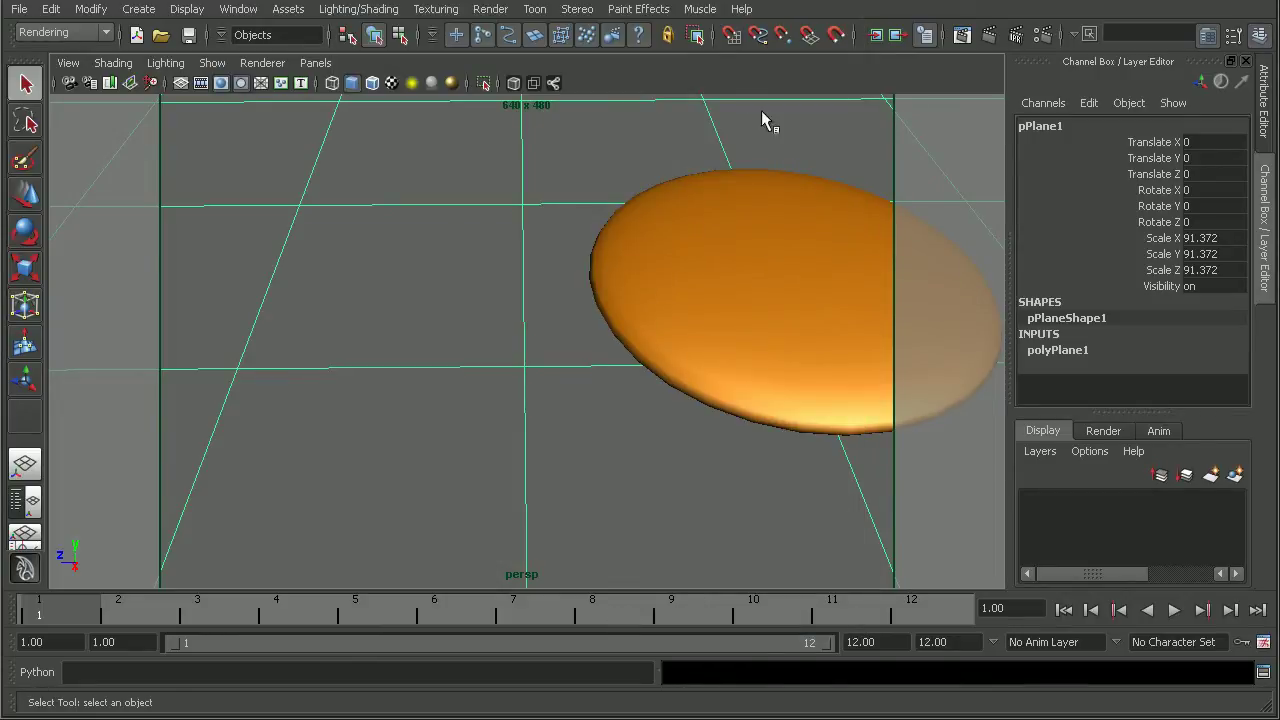
Batch-render the disc and load the new ball_HDR.#.iff sequence in FCheck with Open Animation
click(490, 9)
click(518, 187)
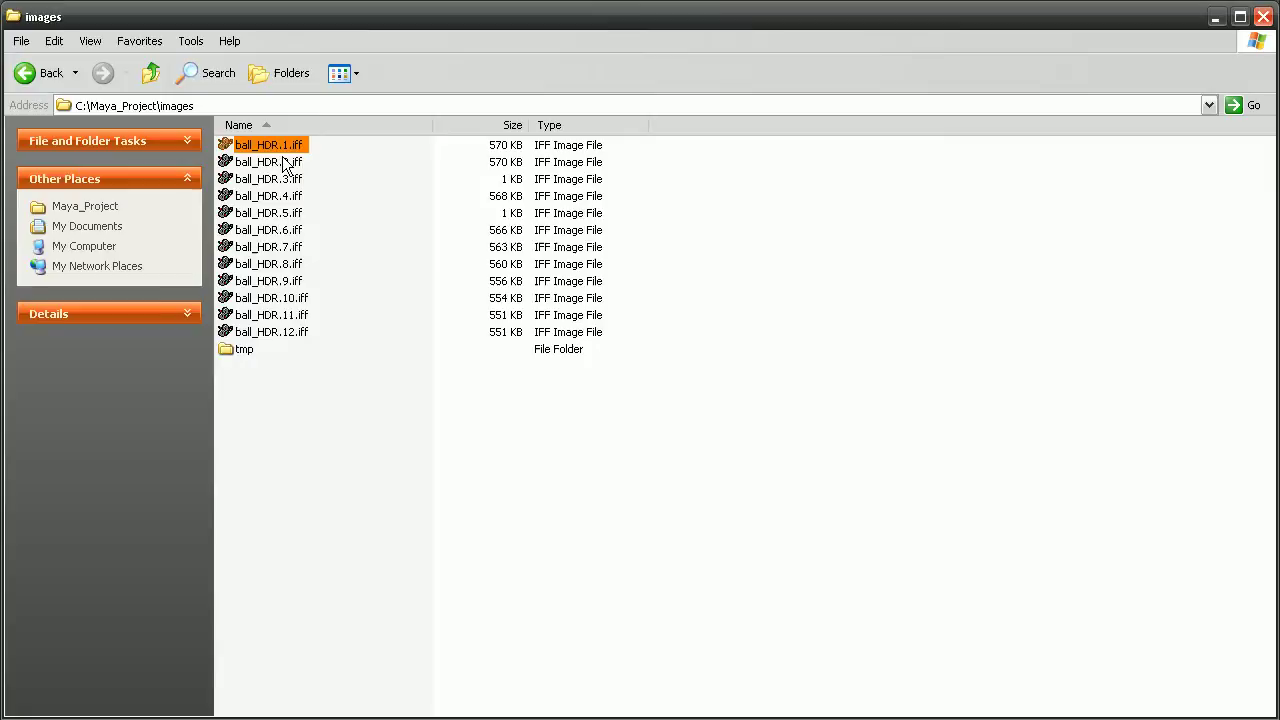
double_click(249, 162)
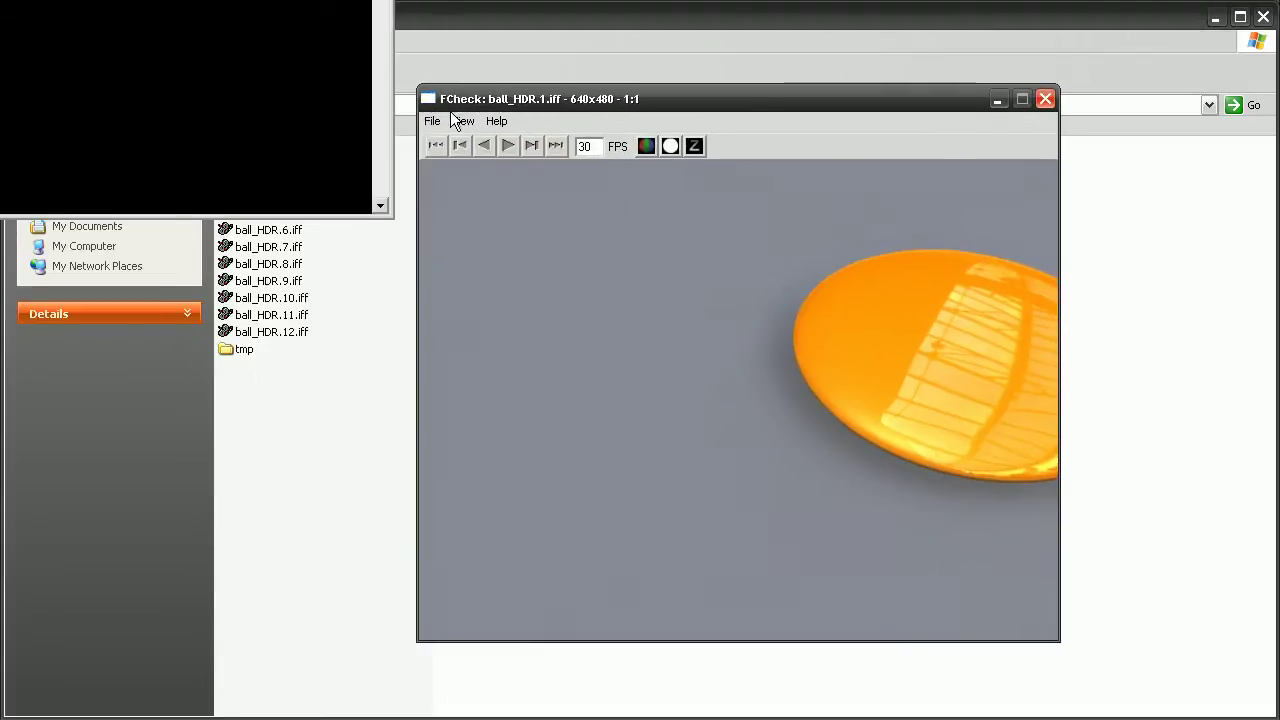
click(434, 121)
click(444, 165)
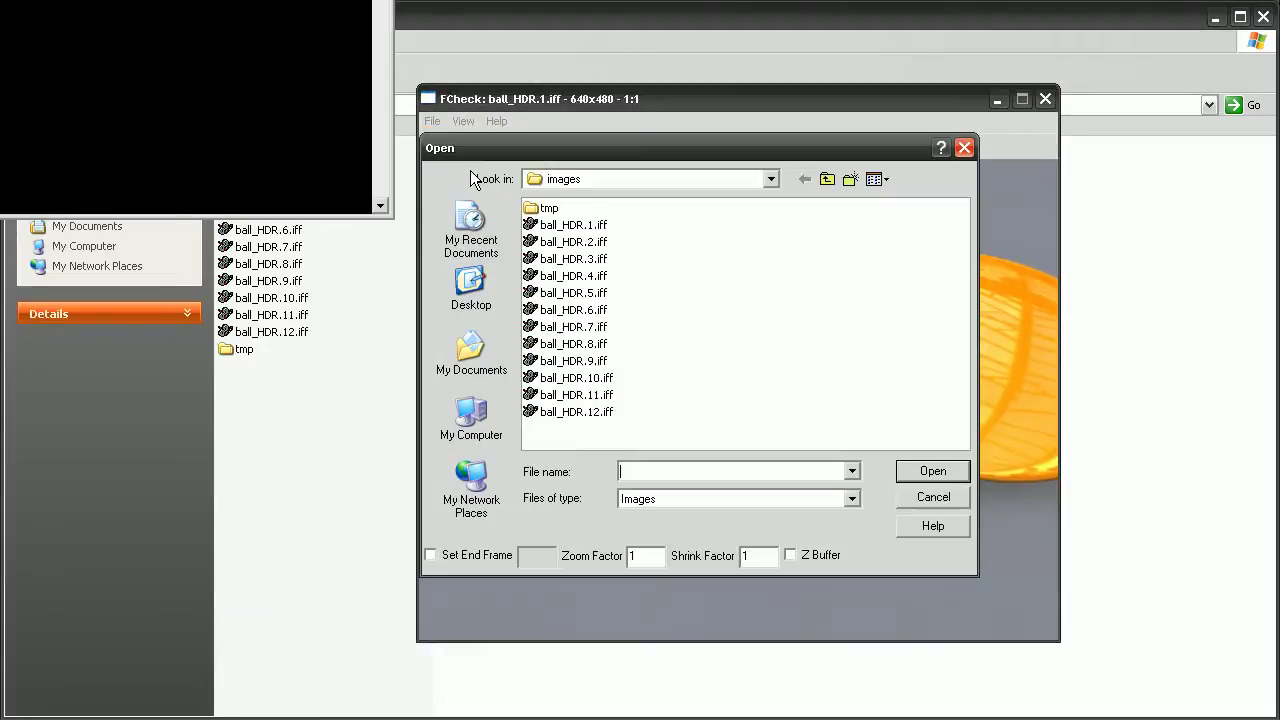
double_click(557, 222)
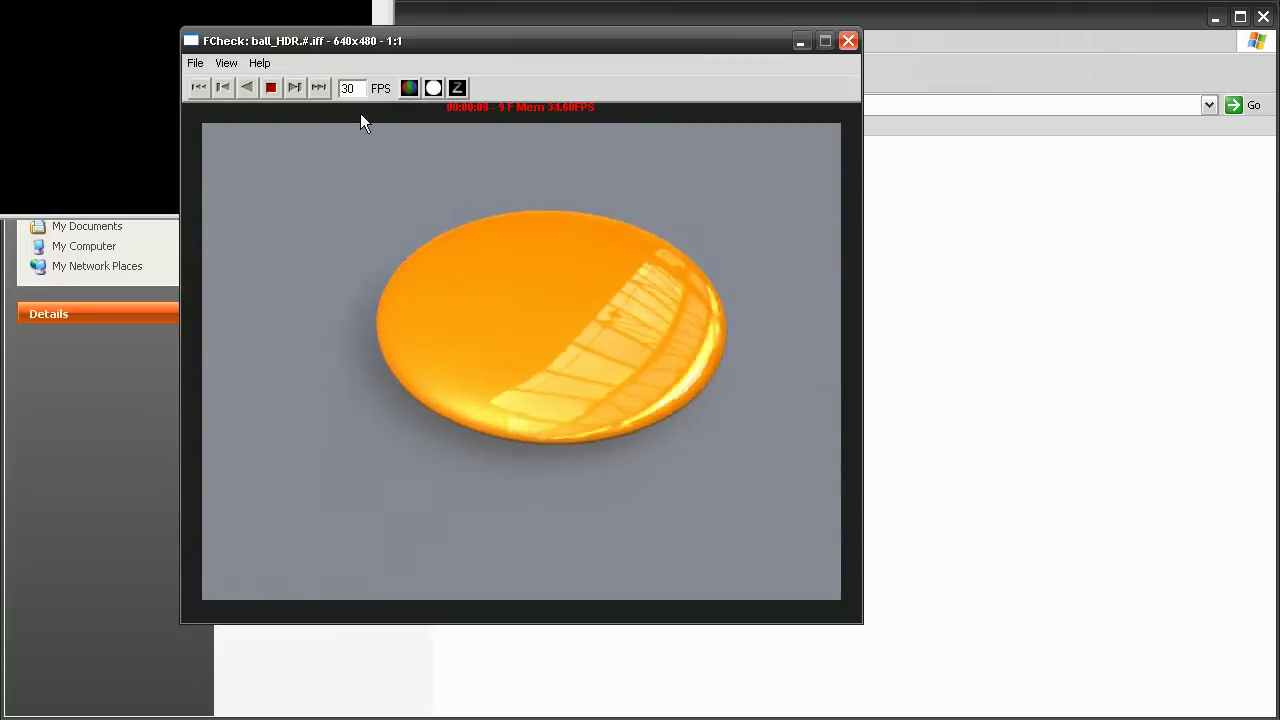
Stop playback, scrub the re-rendered frames back to frame 1, close FCheck and return to Maya
click(271, 88)
drag(276, 257, 428, 410)
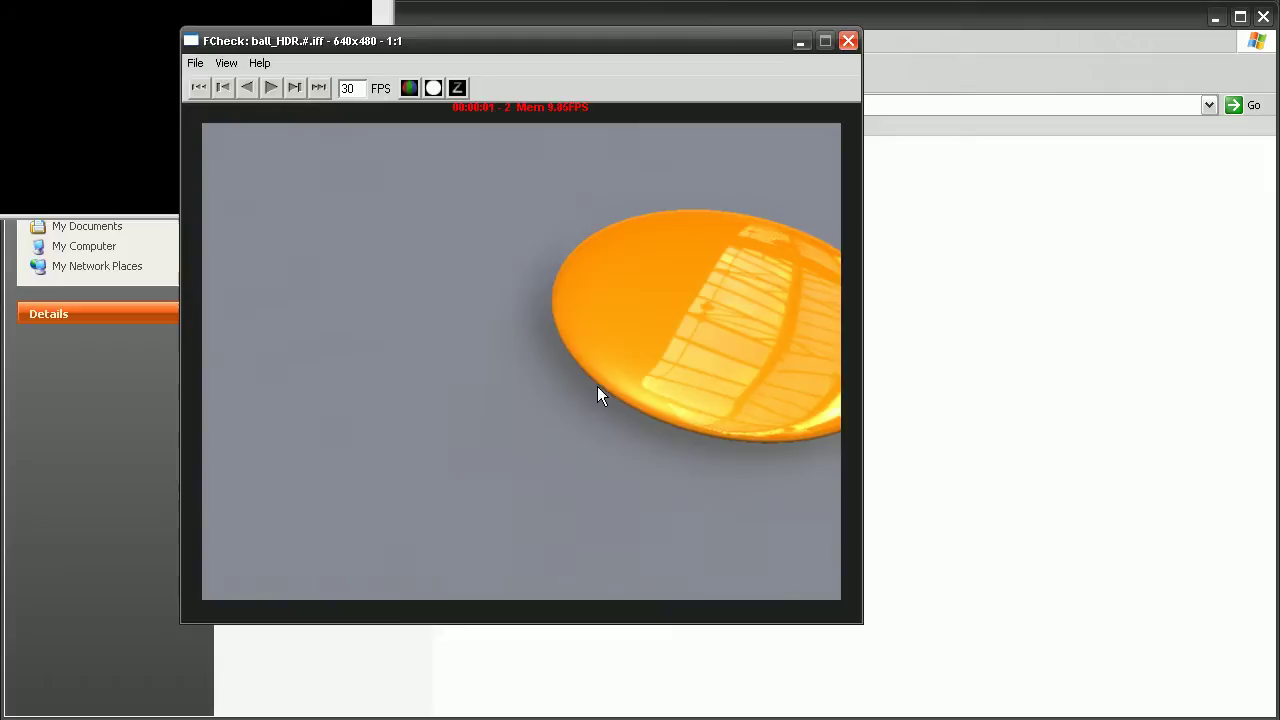
drag(590, 404, 672, 408)
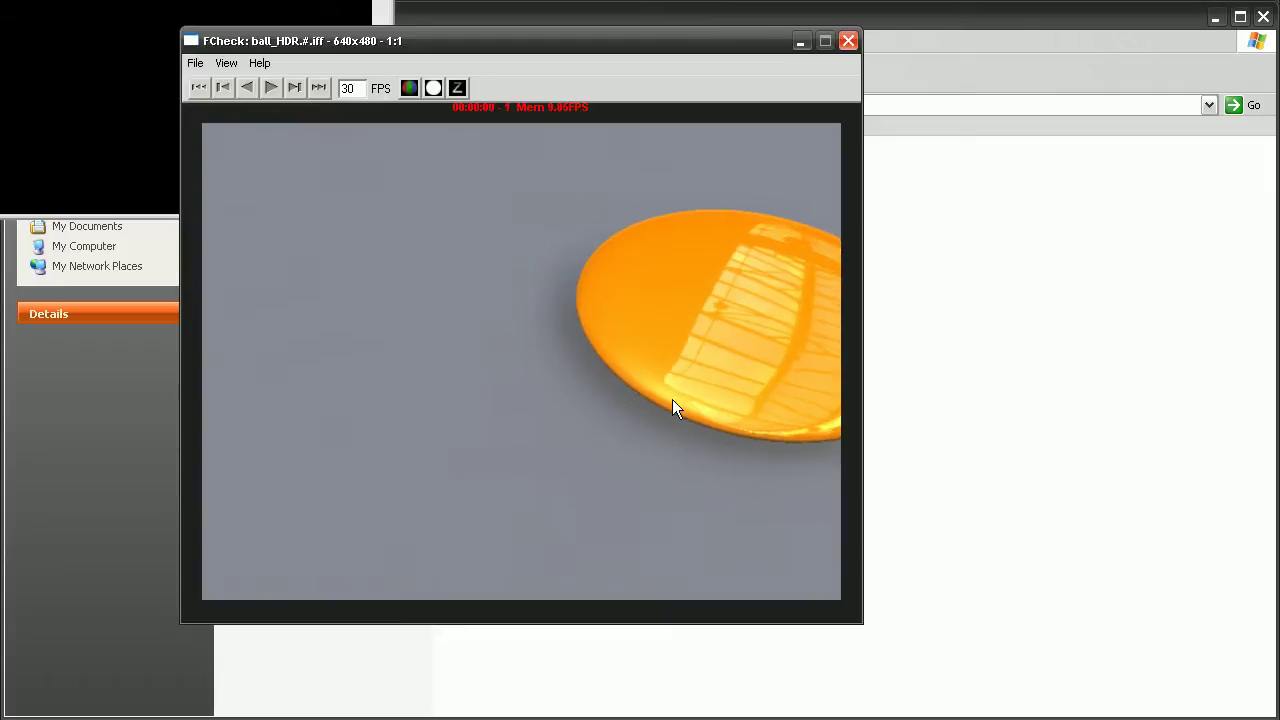
click(847, 42)
key(alt+Tab)
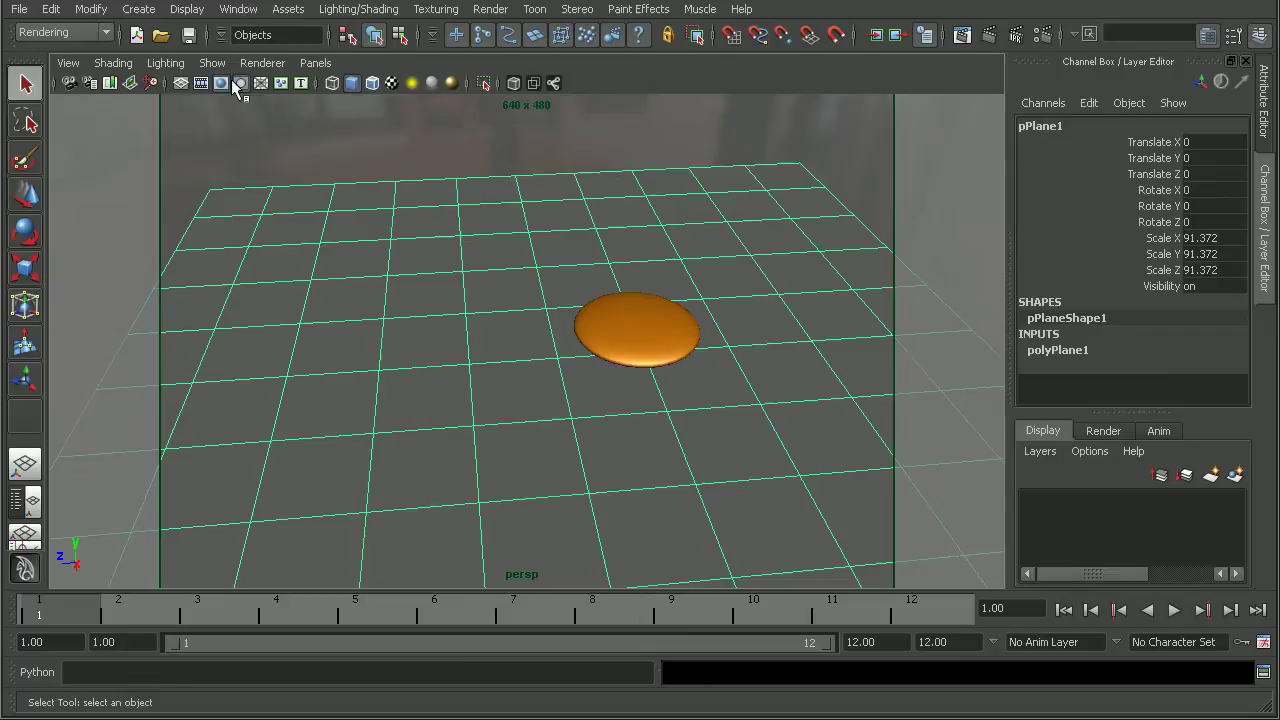
Create an area light and move it up above the orange disc
click(150, 10)
mouse_move(270, 119)
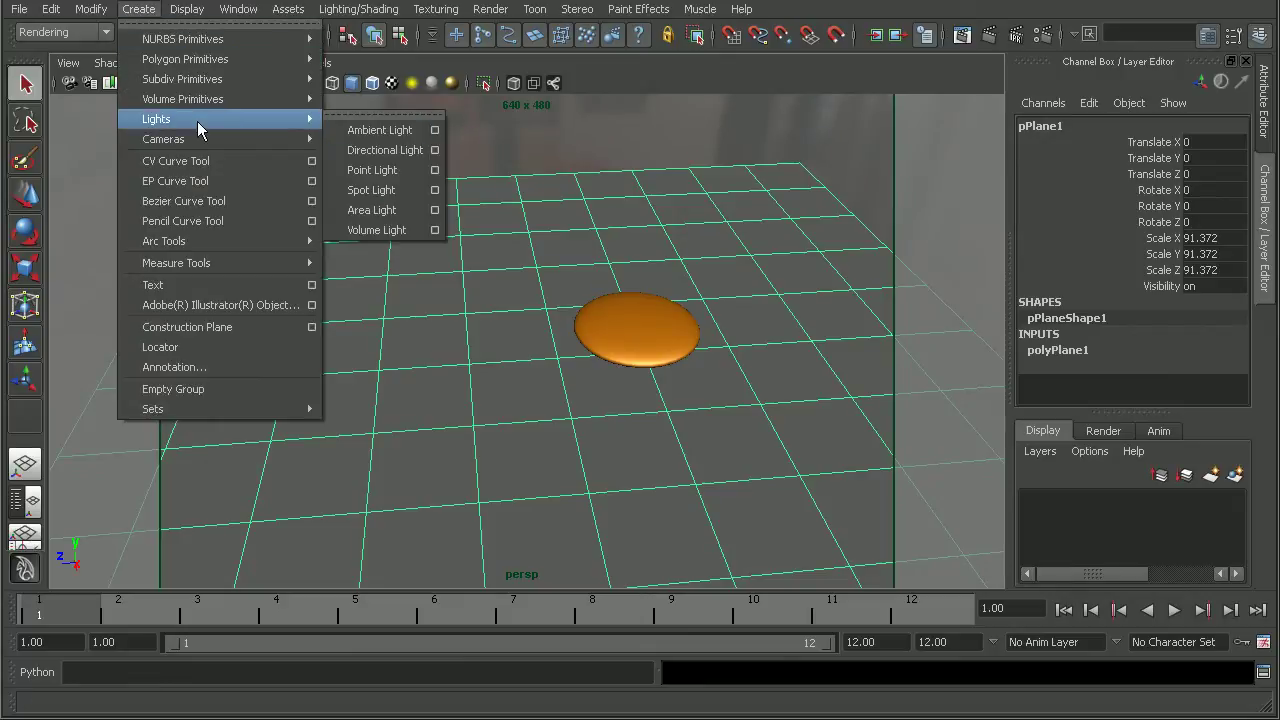
click(378, 213)
key(w)
drag(559, 318, 606, 189)
Tilt areaLight1 to about -91 on X, scale it to 15.221 and raise it to Y 19.798
key(e)
key(r)
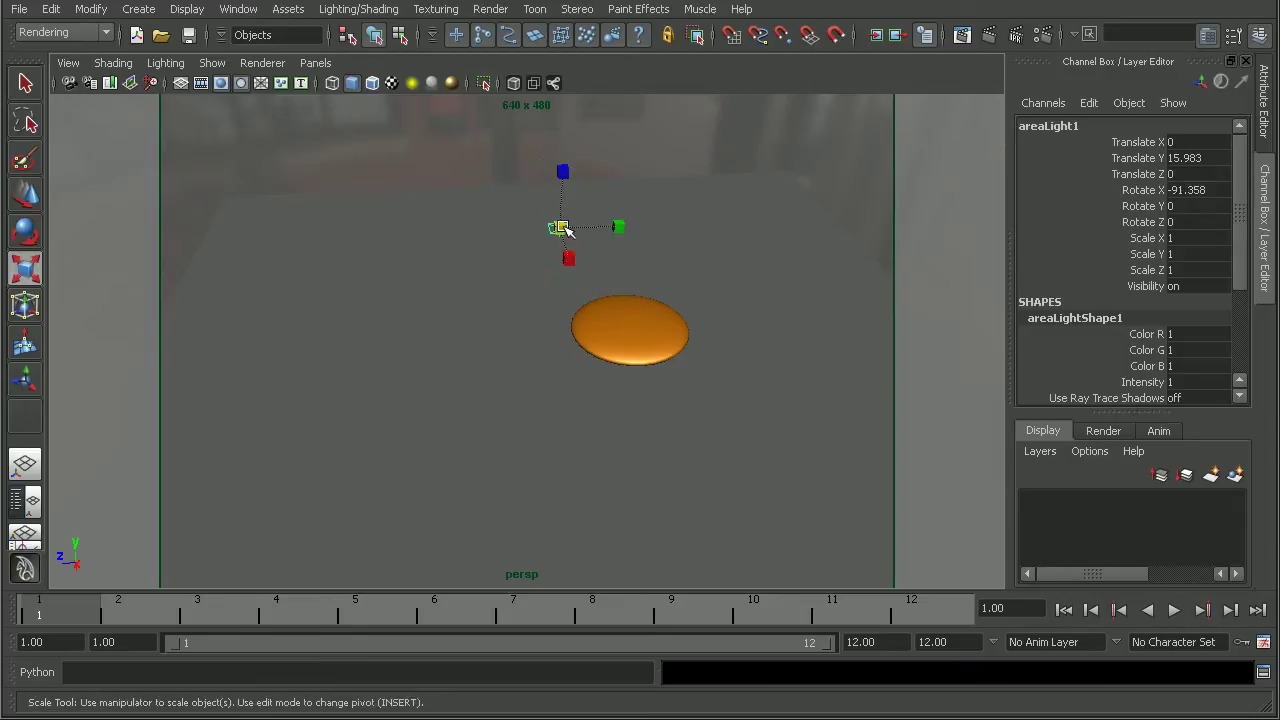
drag(560, 228, 766, 271)
key(f)
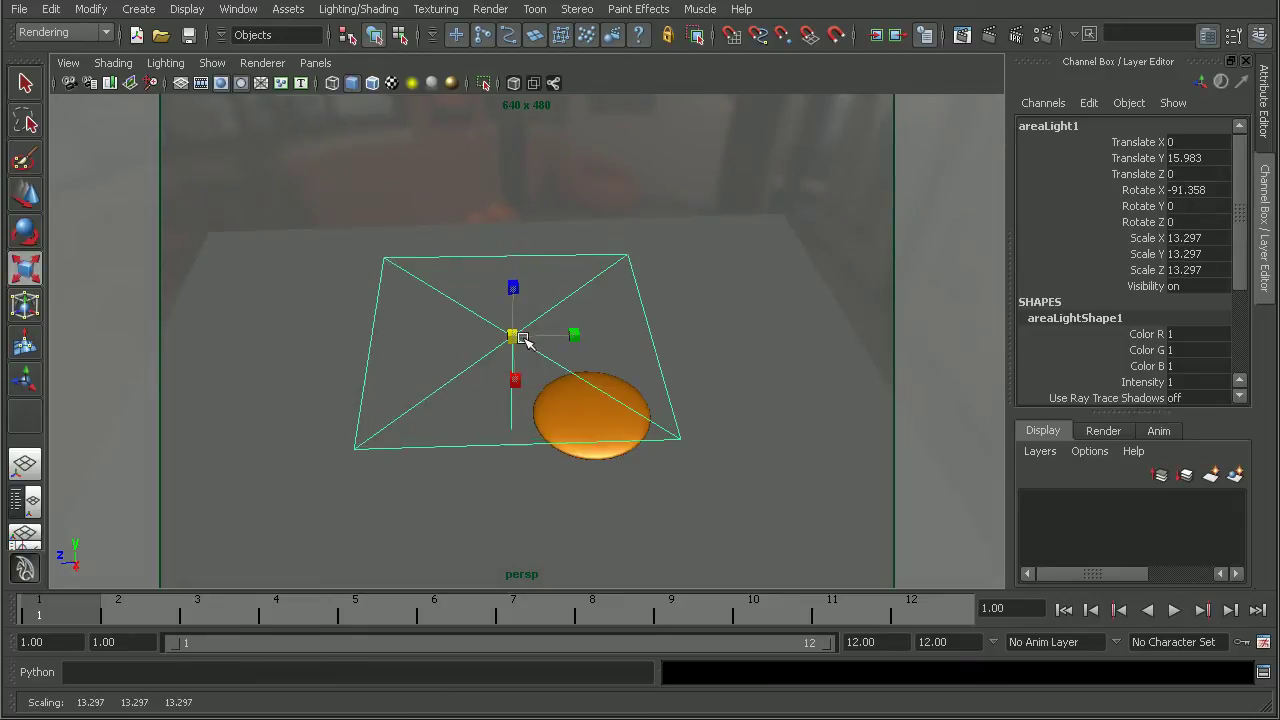
key(w)
drag(512, 300, 510, 264)
alt+middle_drag(532, 334, 563, 314)
alt+drag(563, 314, 583, 293)
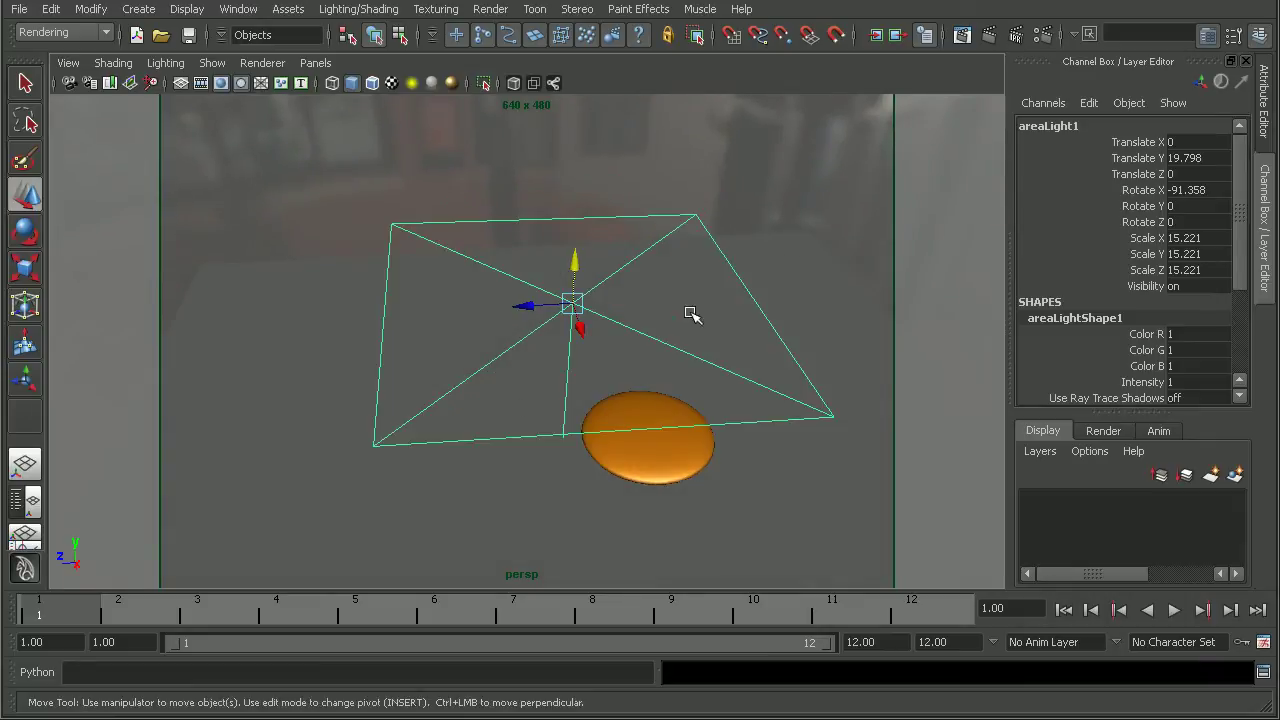
Set the area light's Intensity to 0.05 in the Attribute Editor
click(1262, 120)
scroll(1220, 350, down, 2)
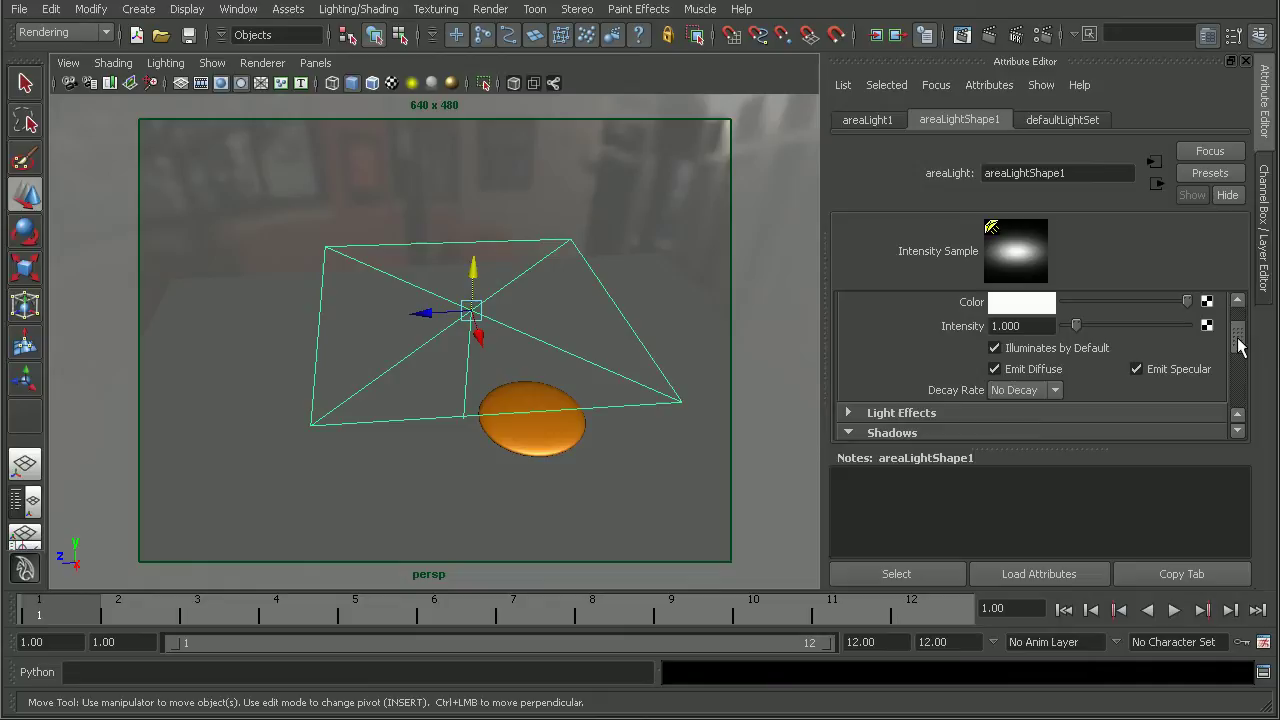
click(1020, 326)
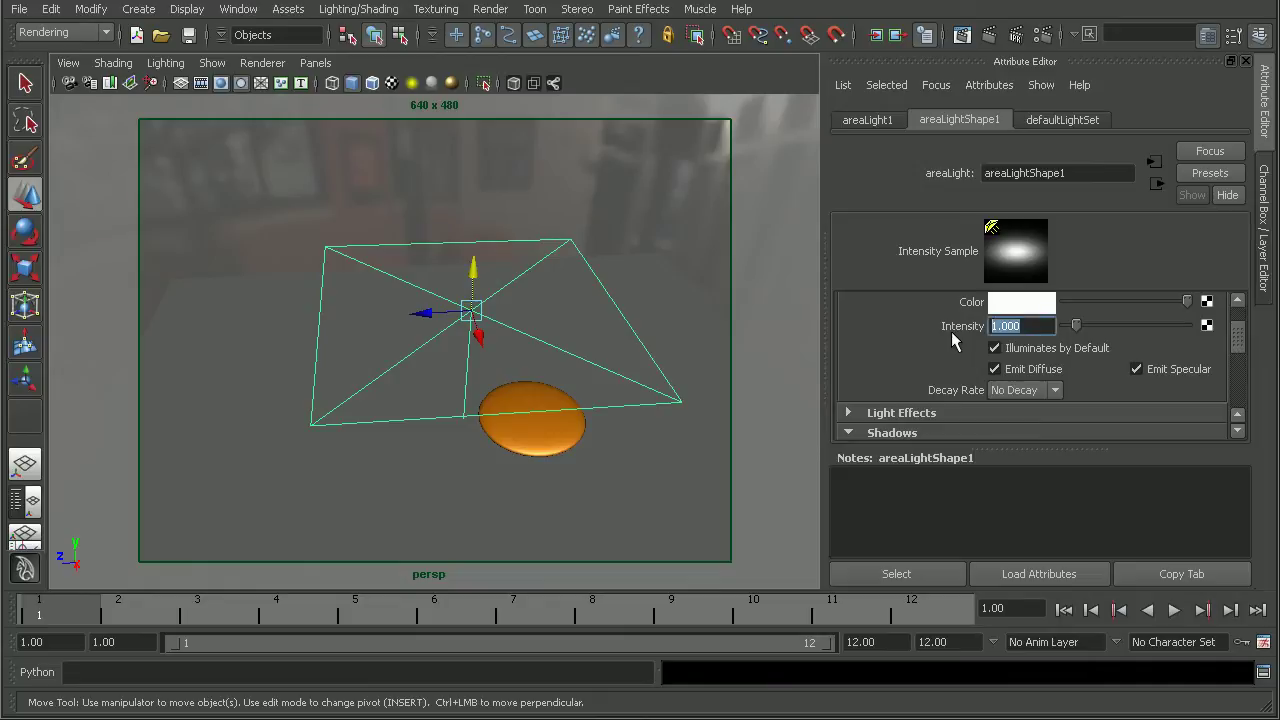
text(.05)
key(Return)
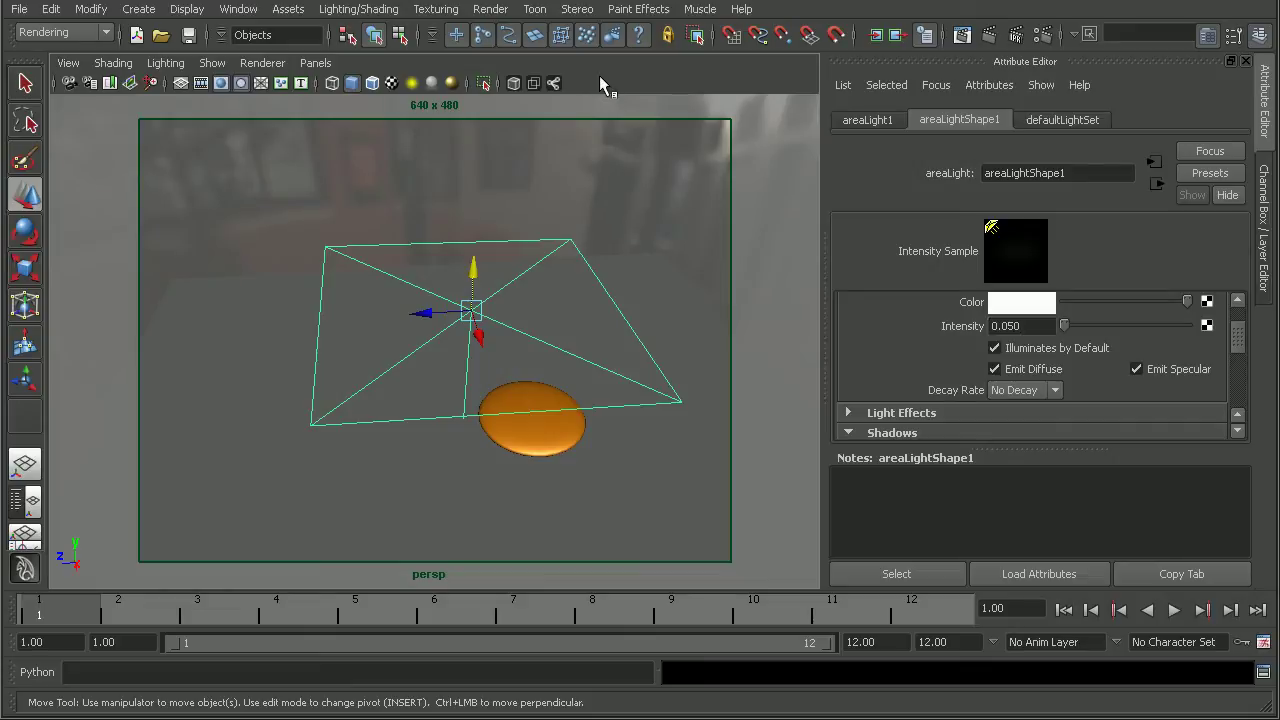
Enable Use Ray Trace Shadows on areaLightShape1 with Shadow Rays set to 20
alt+middle_drag(576, 401, 576, 401)
alt+right_drag(576, 401, 603, 403)
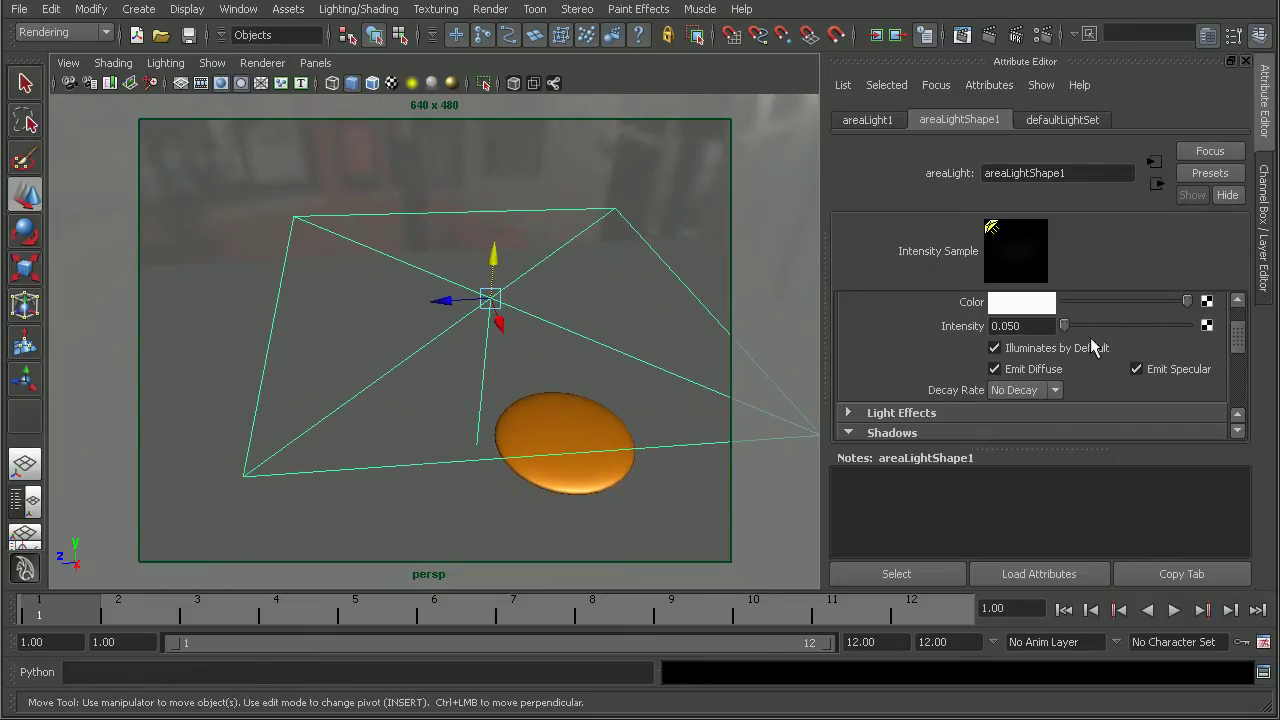
drag(1238, 340, 1238, 376)
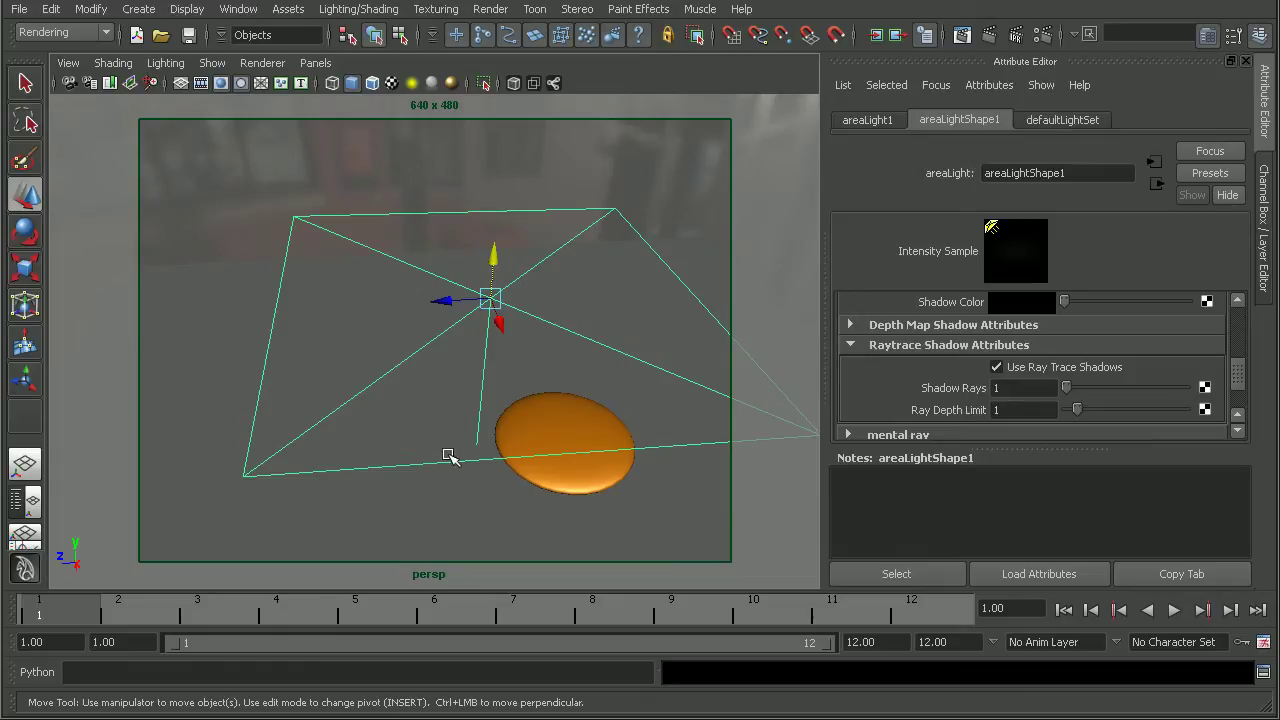
alt+drag(449, 451, 459, 451)
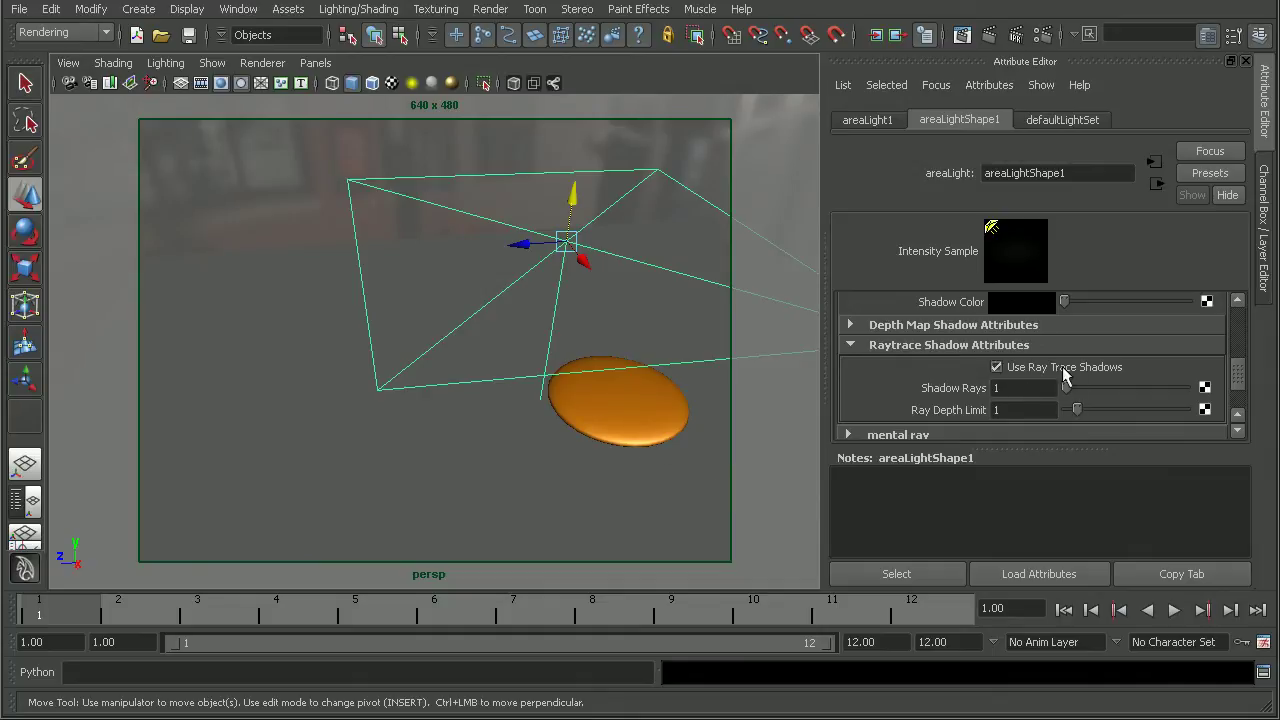
click(1019, 388)
text(20)
key(Return)
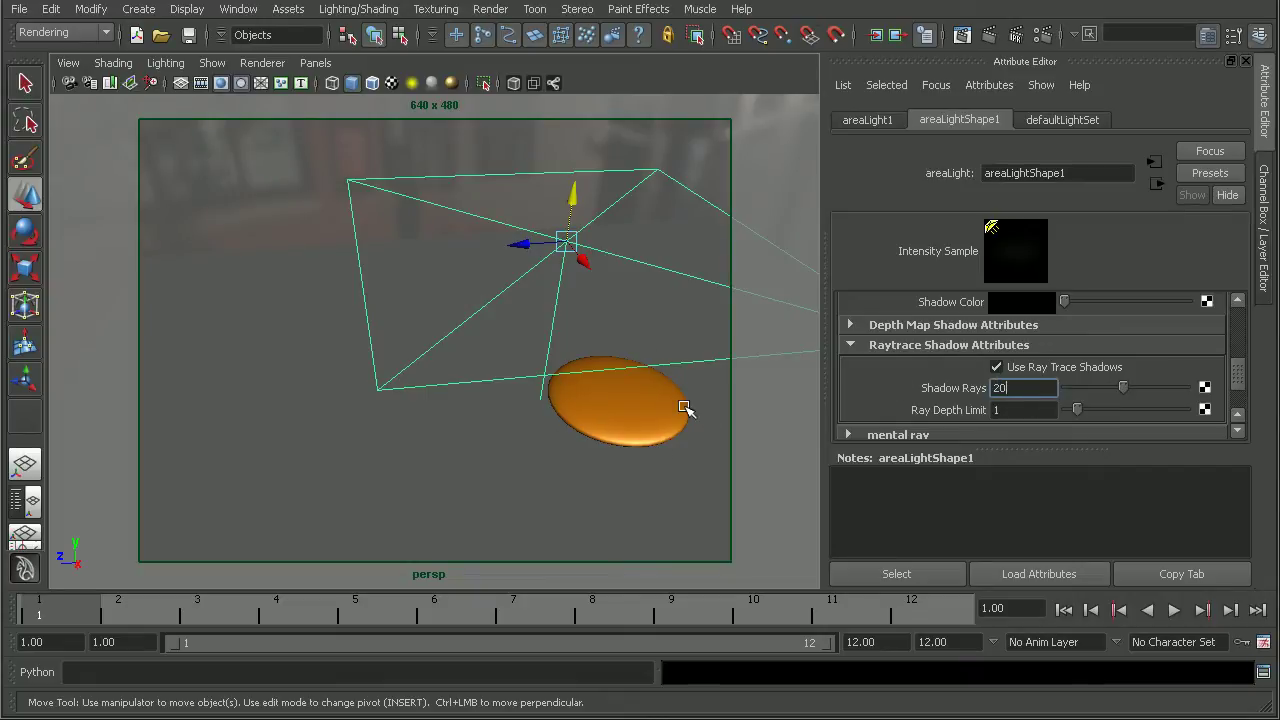
Play back the disc animation, stop it, and batch-render the full sequence with the area light
key(alt+v)
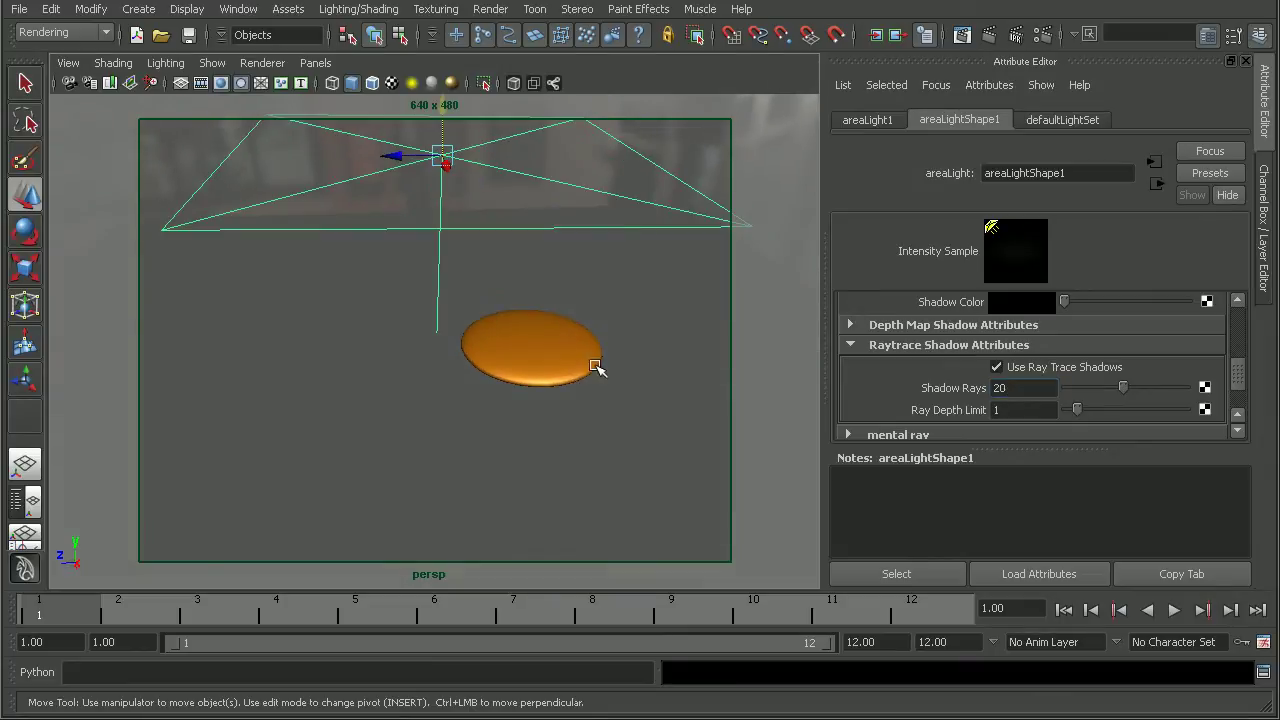
click(67, 620)
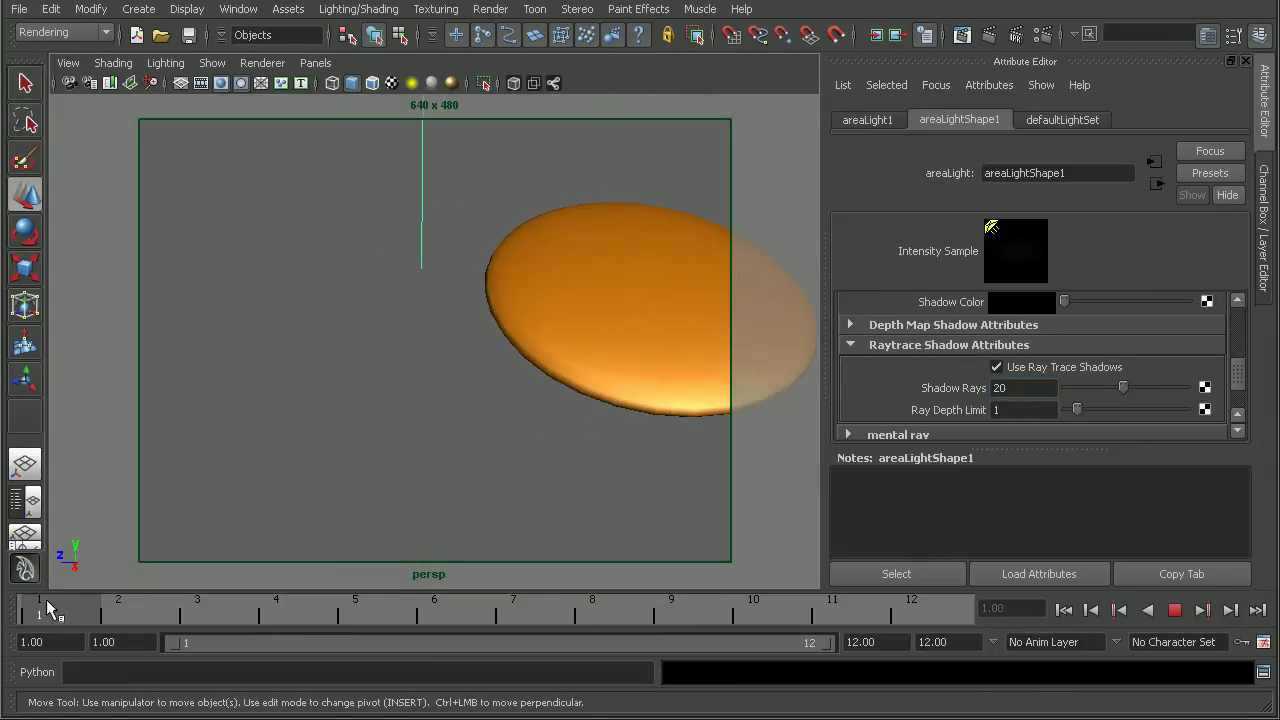
click(490, 9)
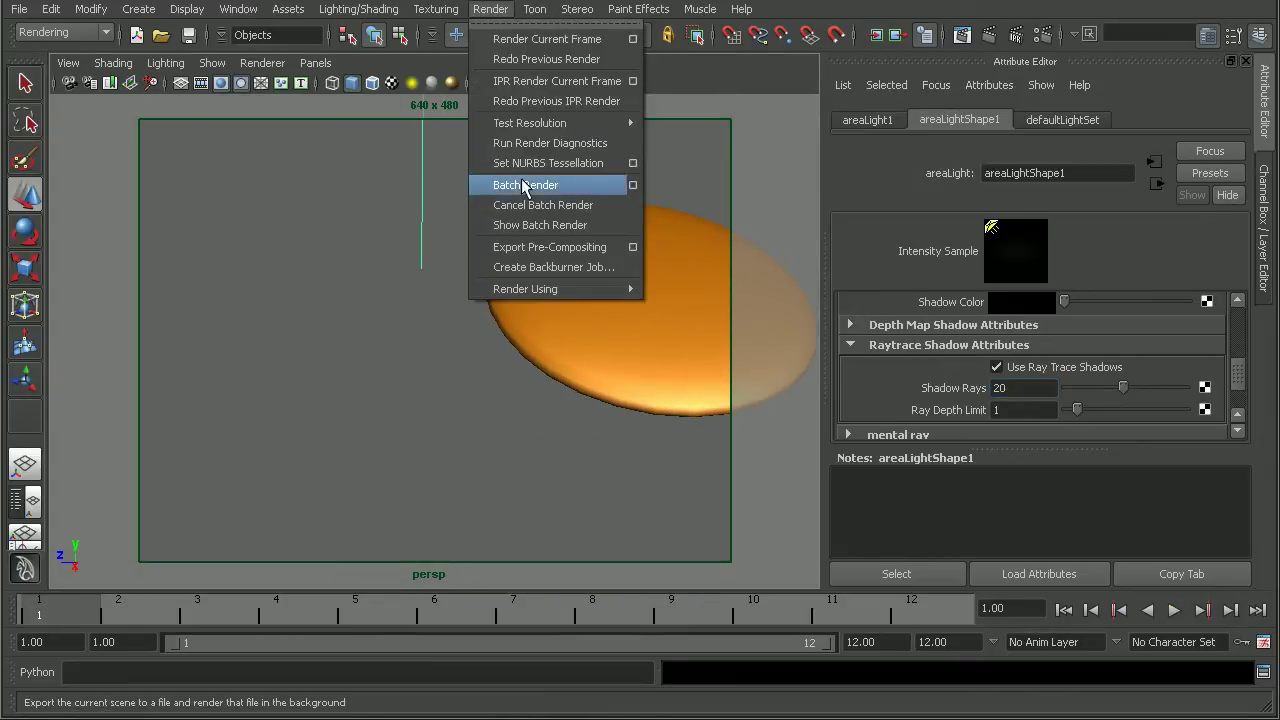
click(522, 186)
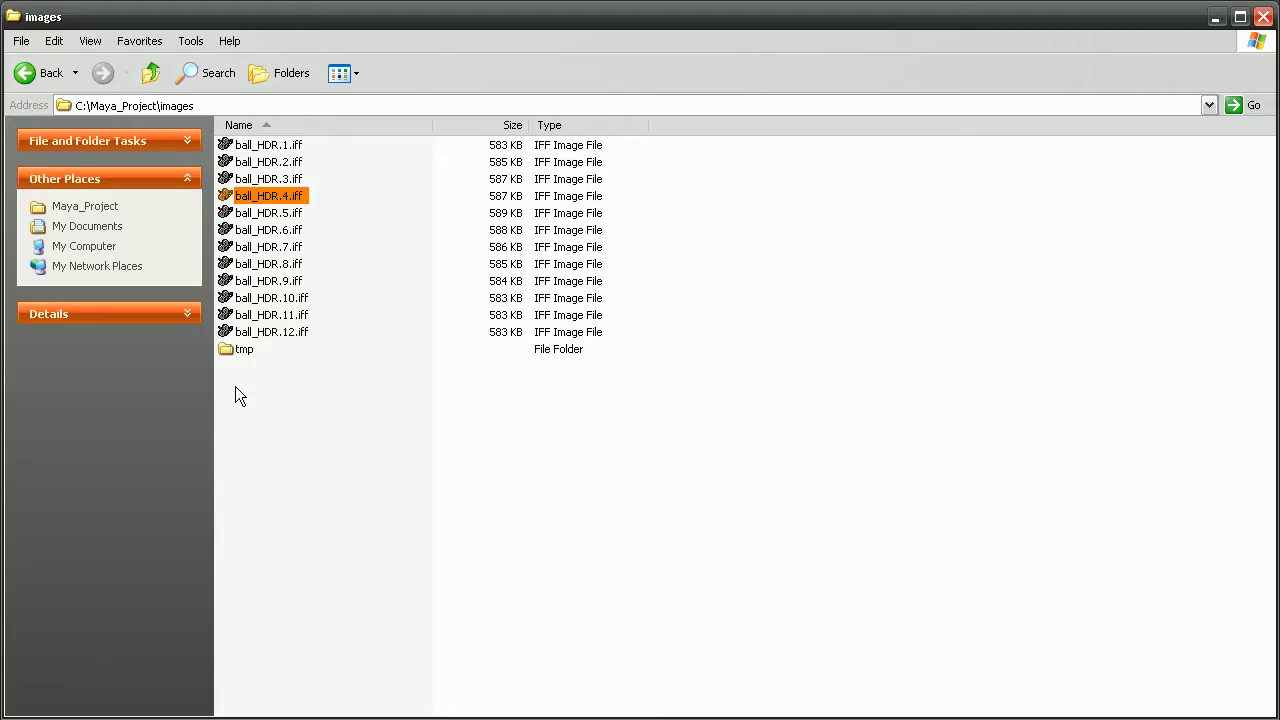
Open ball_HDR.1.iff and load the ball_HDR sequence as an animation in FCheck
double_click(277, 146)
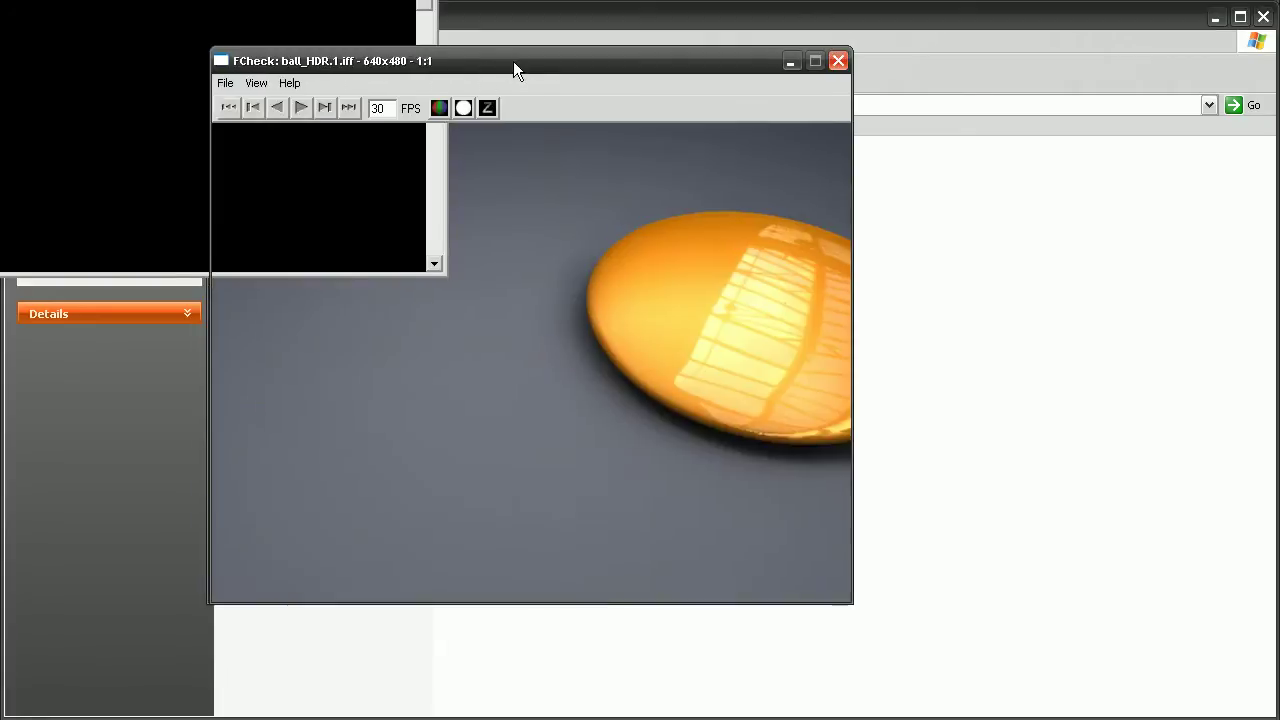
drag(513, 61, 623, 76)
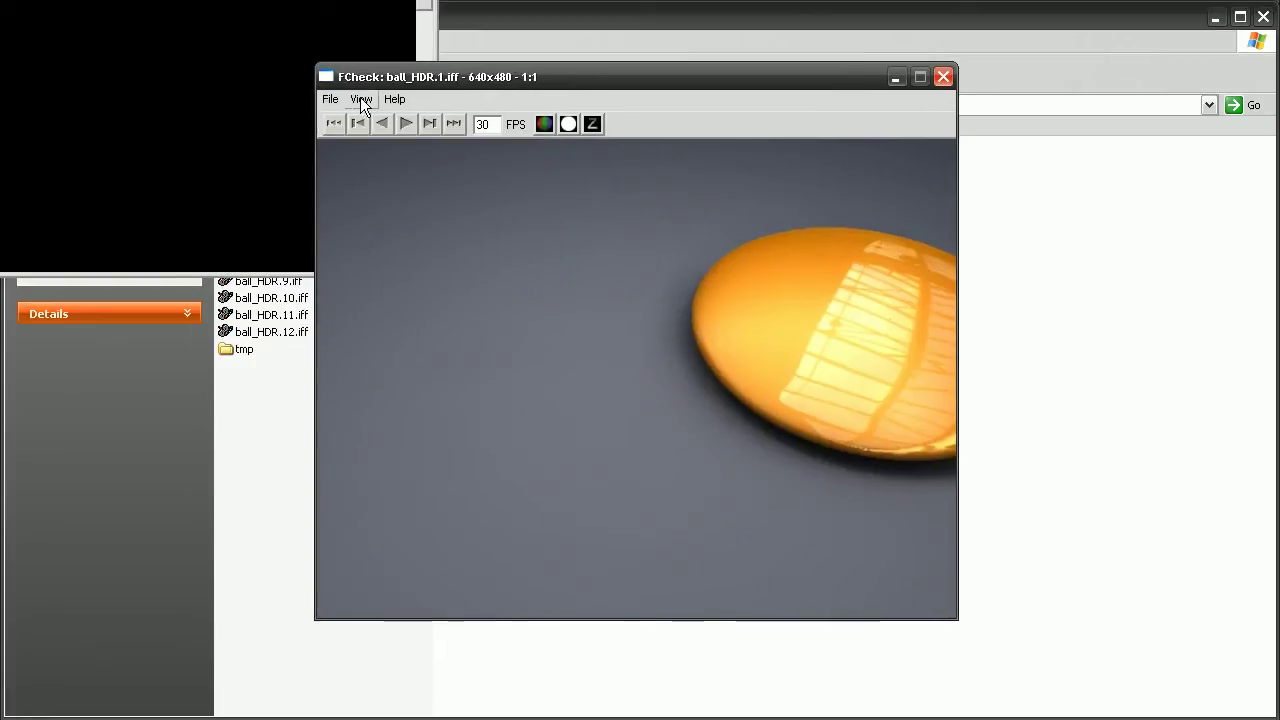
click(329, 99)
click(335, 135)
double_click(468, 198)
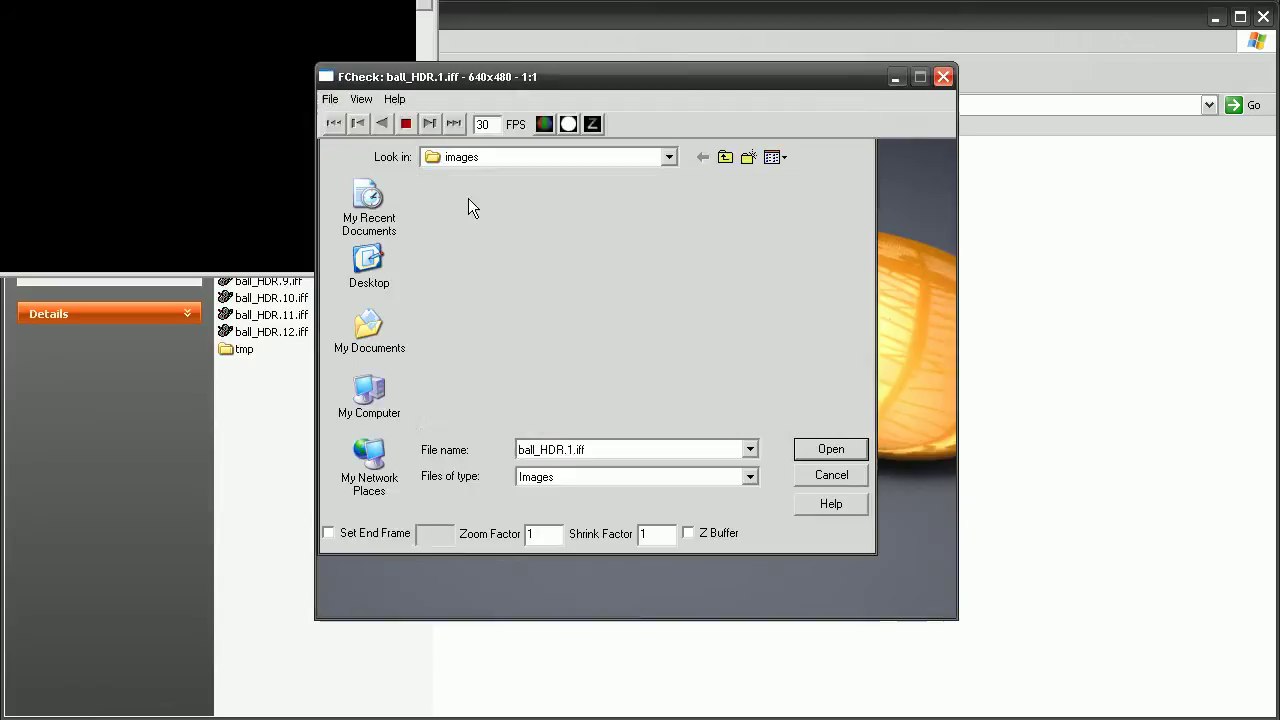
Stop playback and scrub frames 1 to 8, comparing frames 4 and 5 for flicker
click(199, 88)
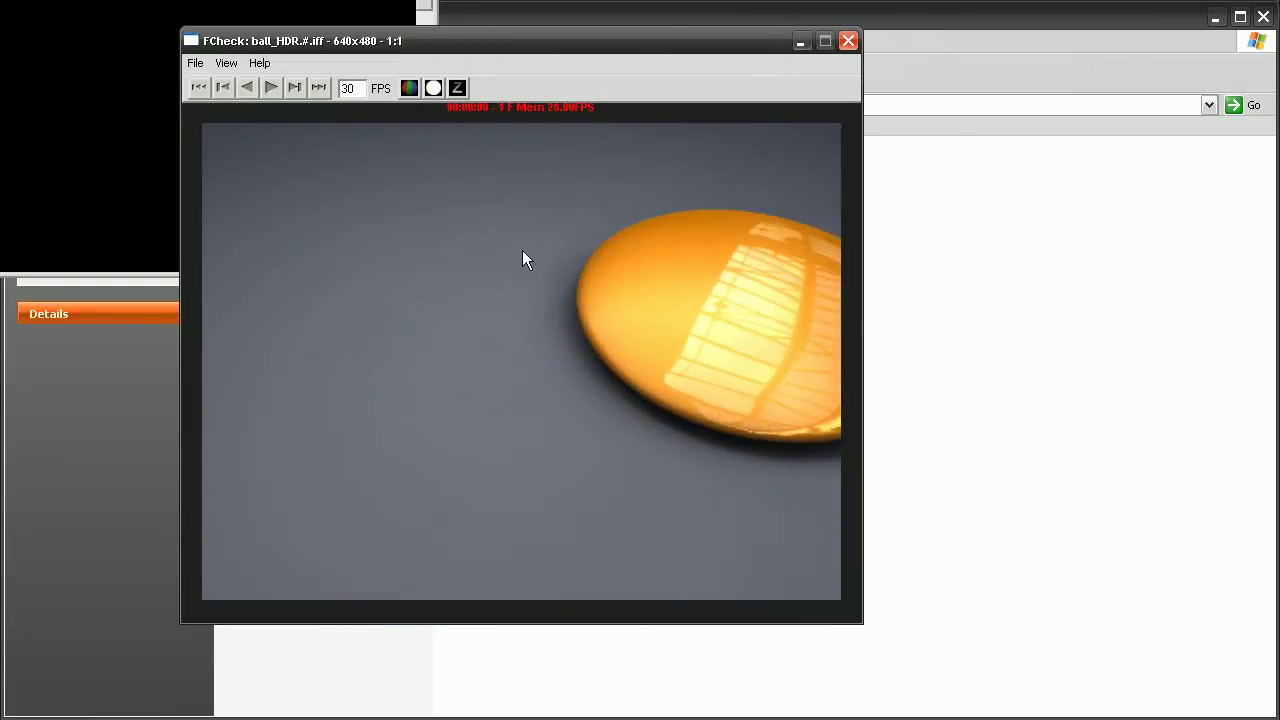
drag(522, 260, 585, 262)
drag(528, 304, 689, 309)
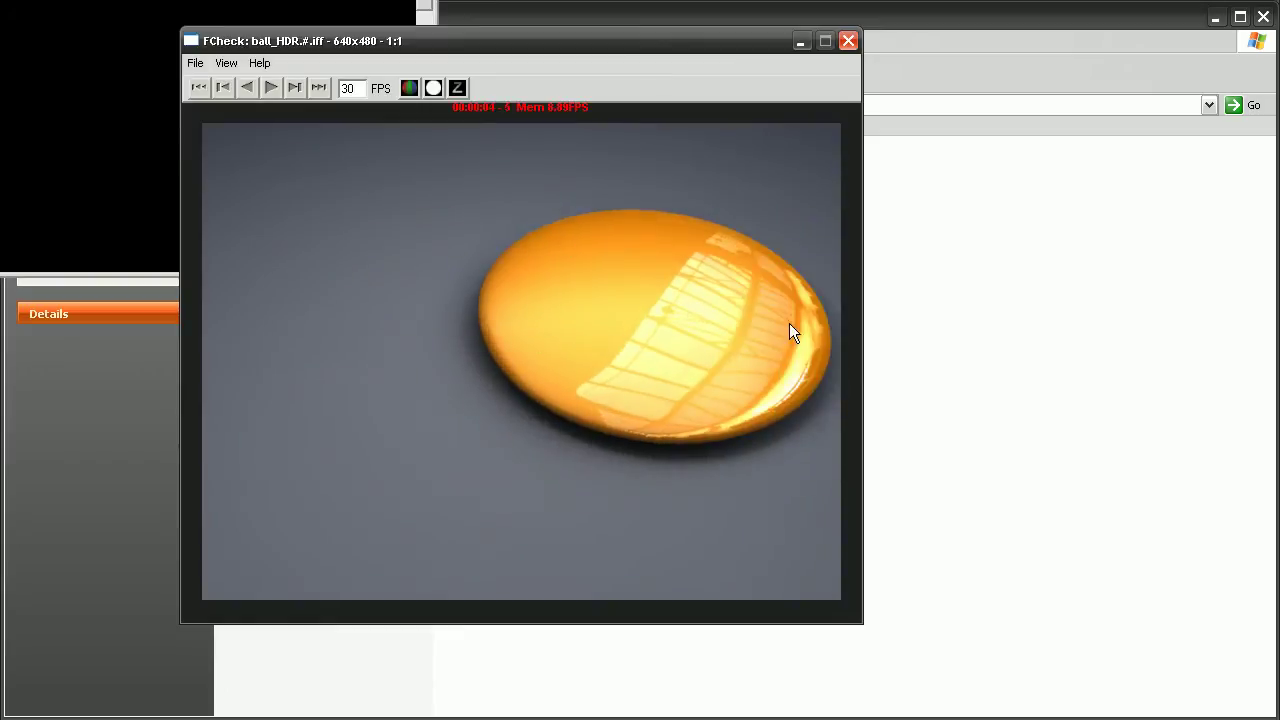
drag(538, 399, 622, 406)
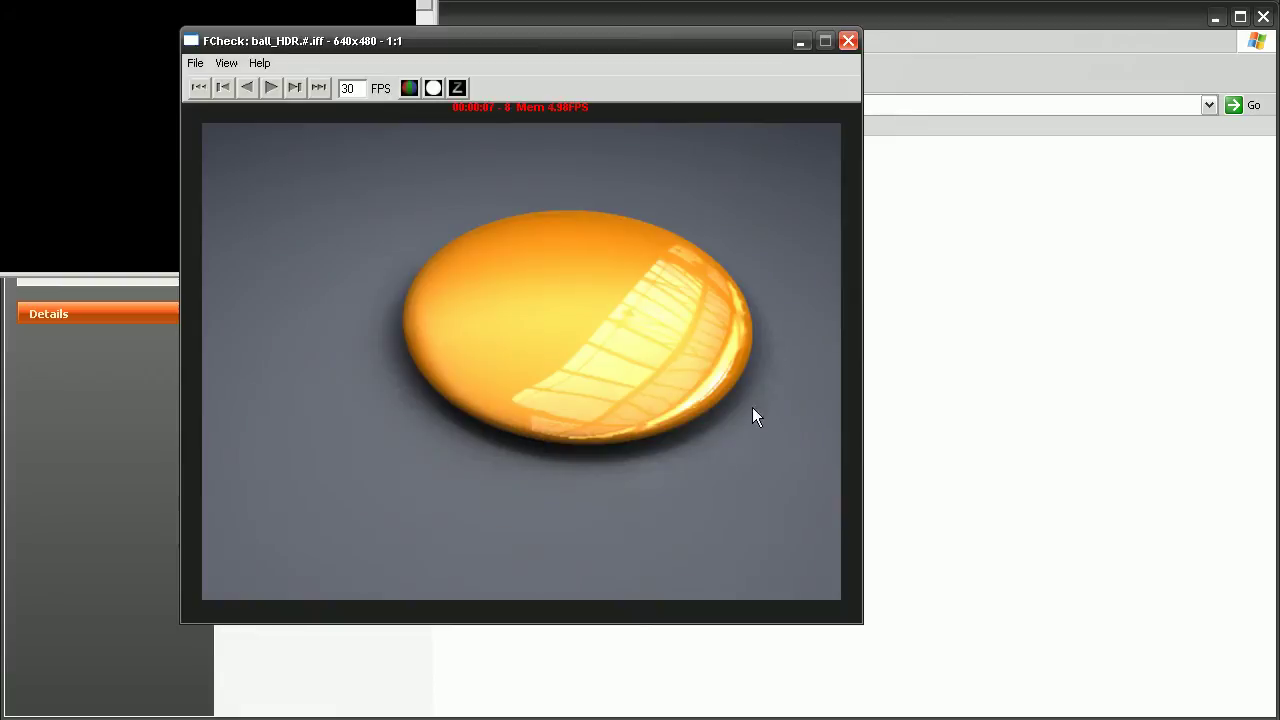
drag(646, 382, 559, 372)
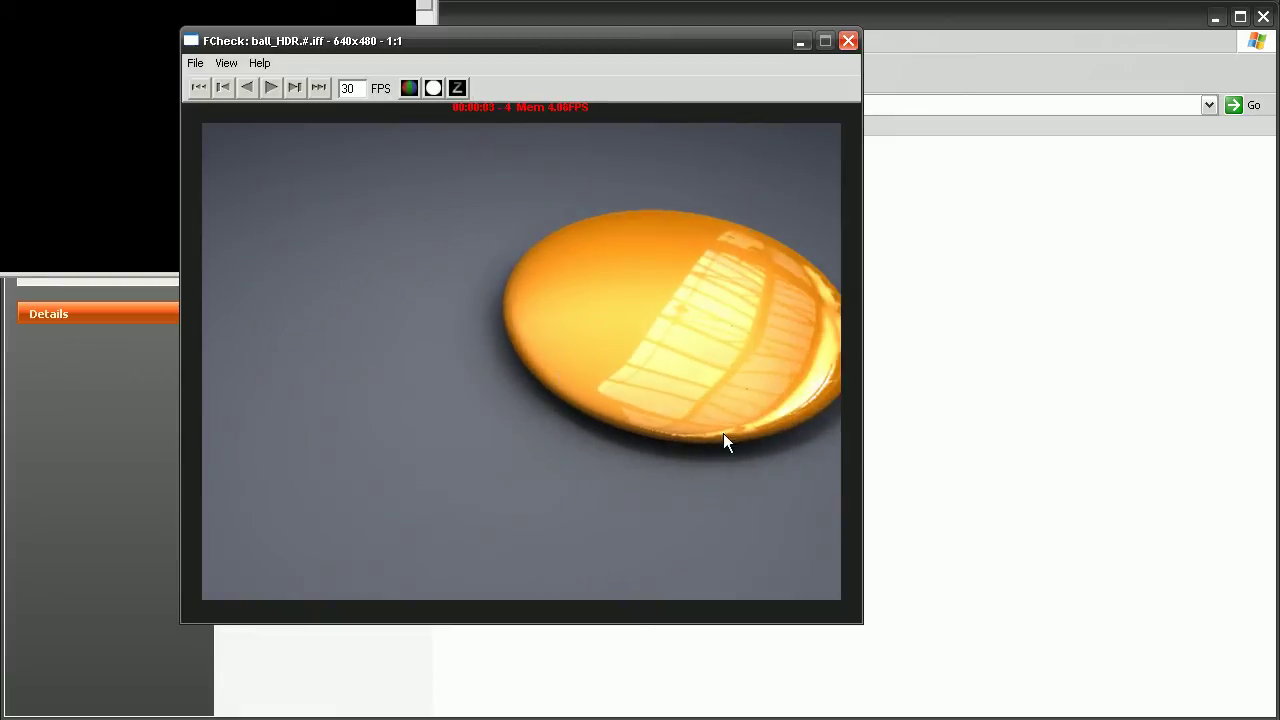
drag(629, 395, 489, 295)
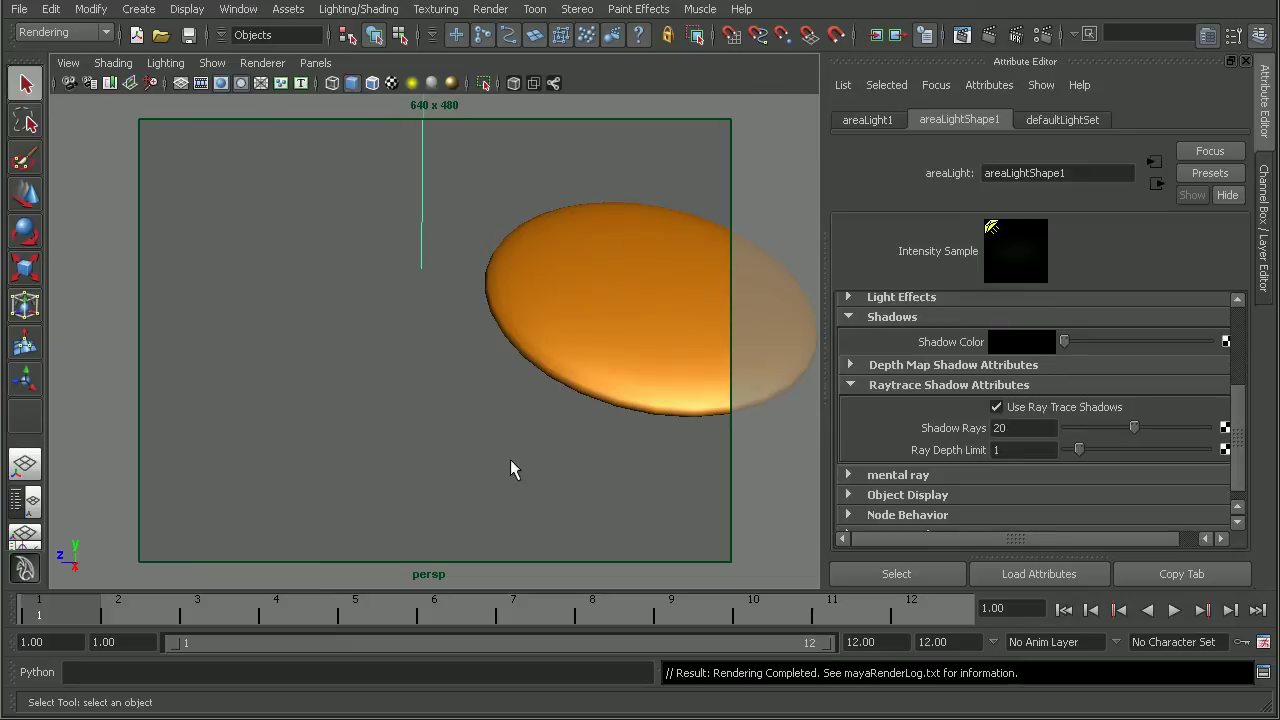
click(1040, 35)
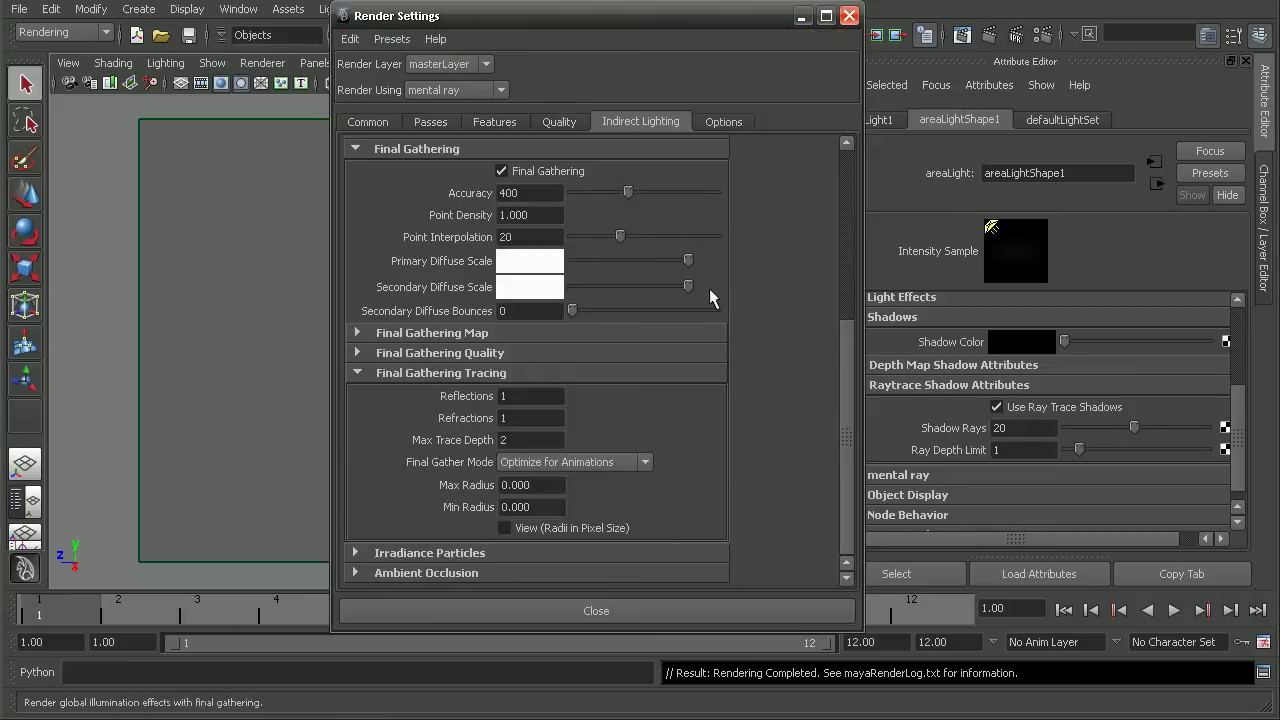
double_click(512, 193)
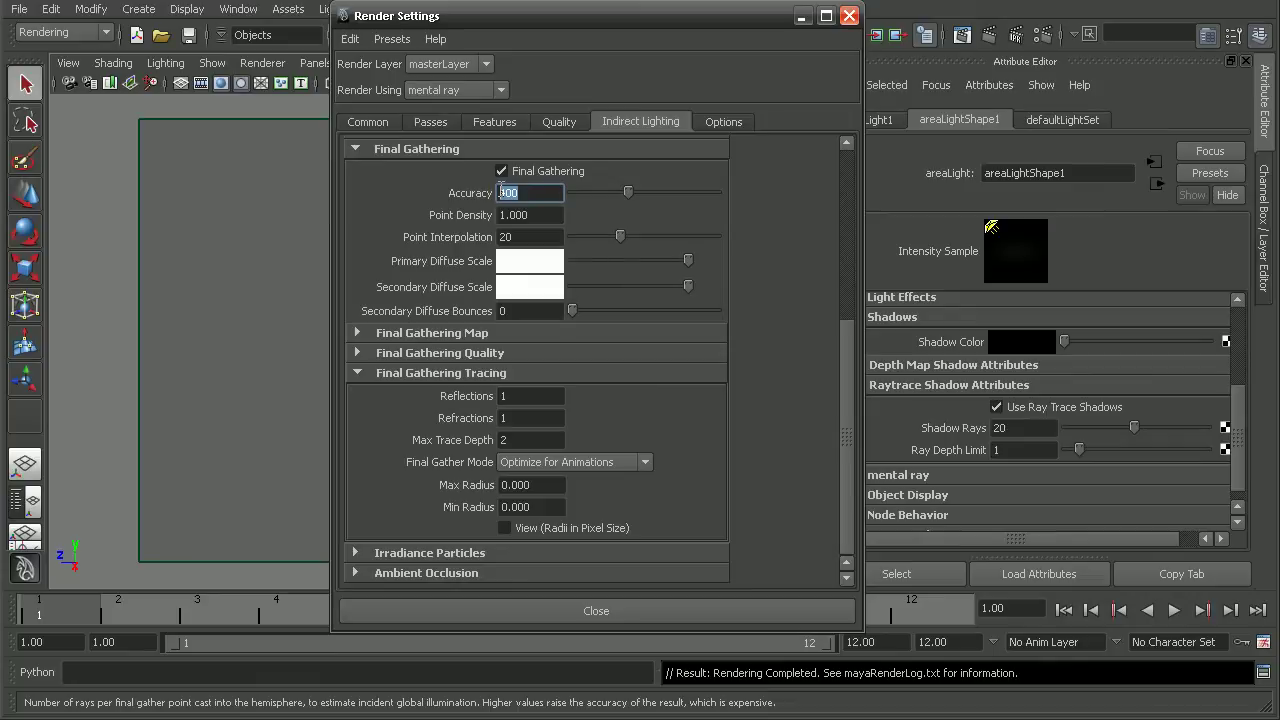
key(Tab)
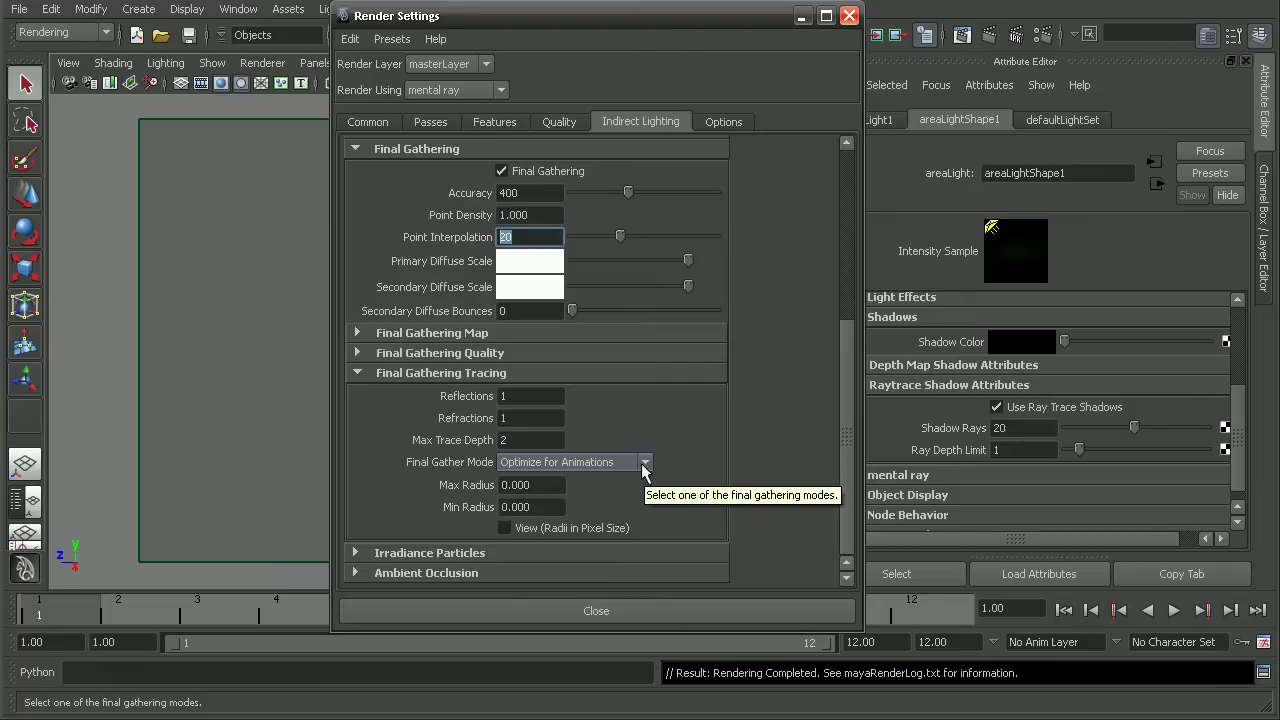
click(639, 610)
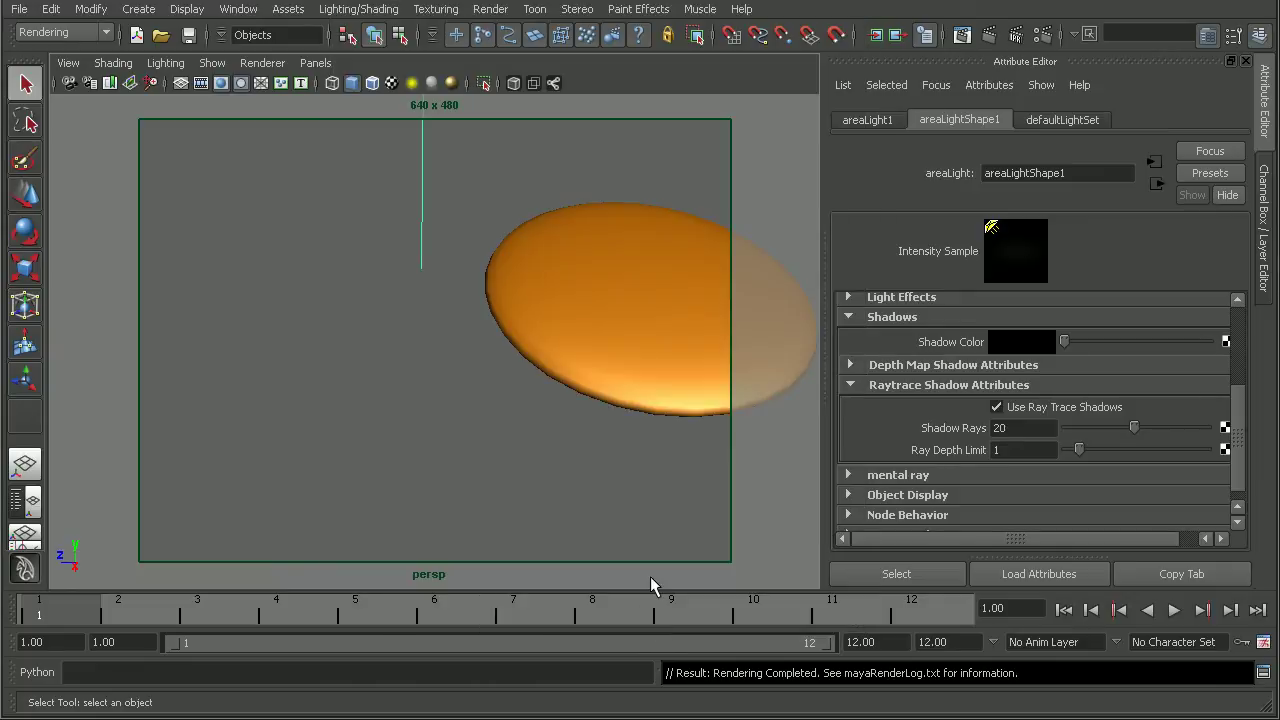